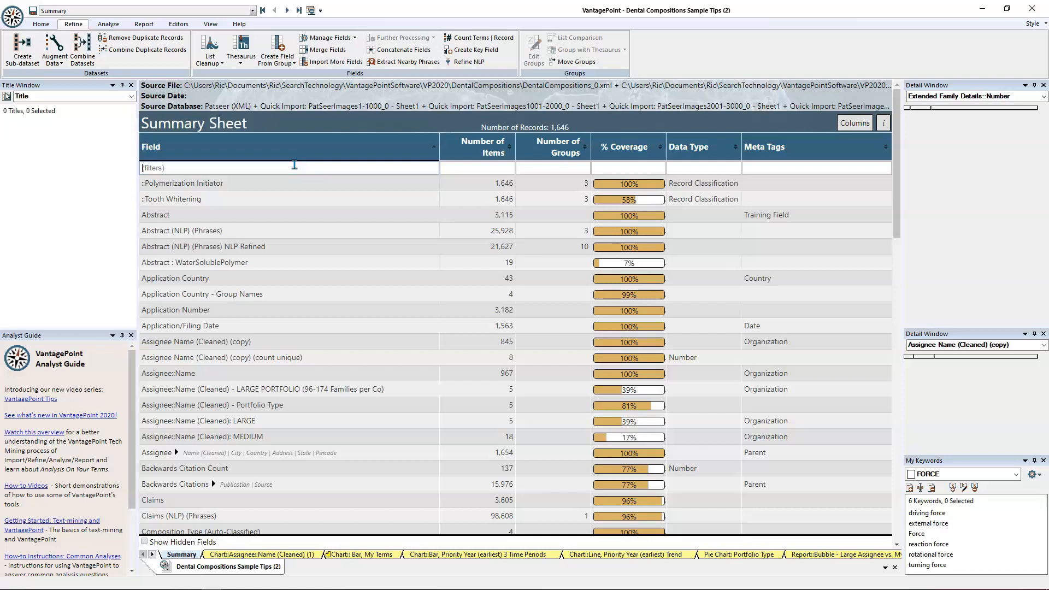
Step: Find the Publication Country (DEF) list with the filter COUNTRY and group it using the countries-by-region thesaurus, creating a new group for each alias
{"action": "type", "text": "cOUNTRY"}
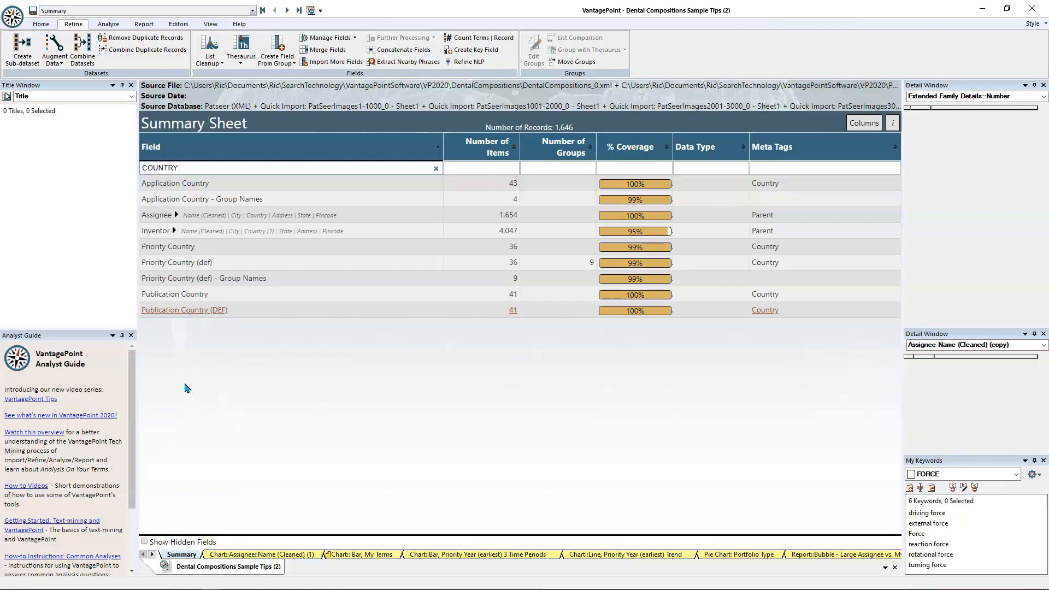
{"action": "left_click", "coordinate": [174, 311]}
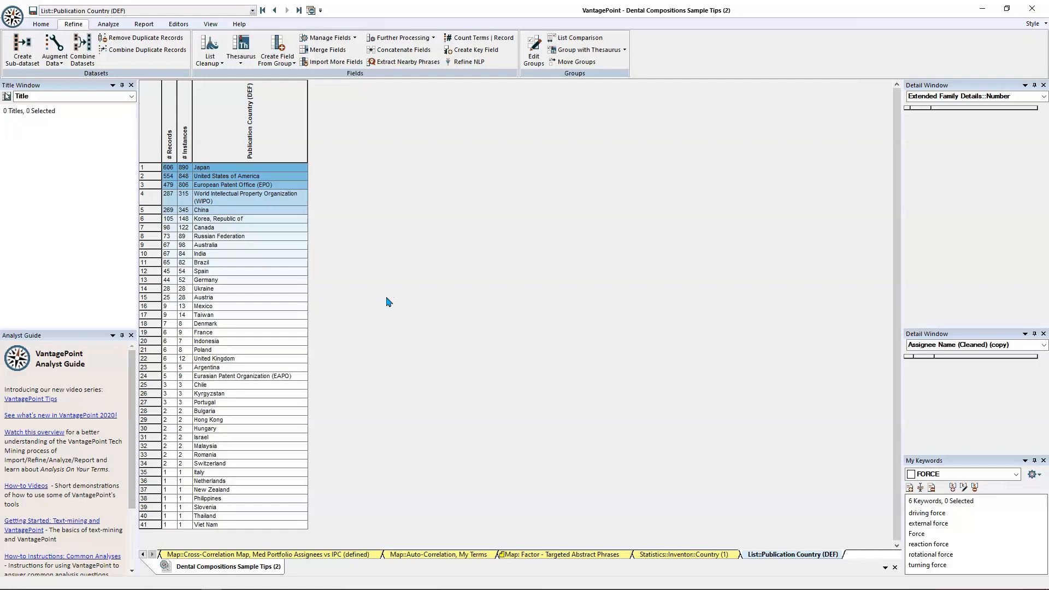
{"action": "left_click", "coordinate": [585, 53]}
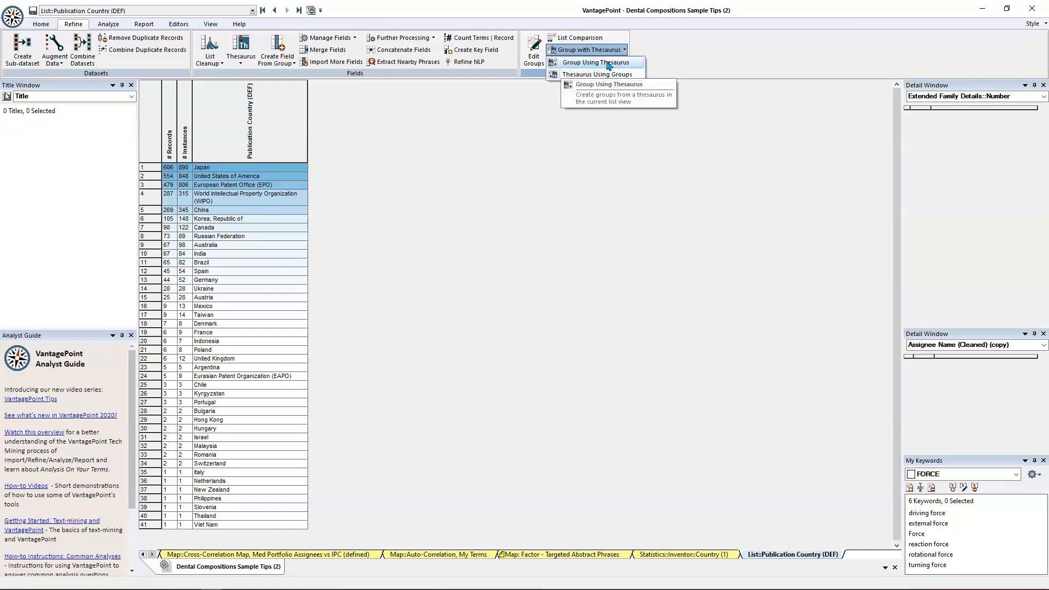
{"action": "left_click", "coordinate": [608, 64]}
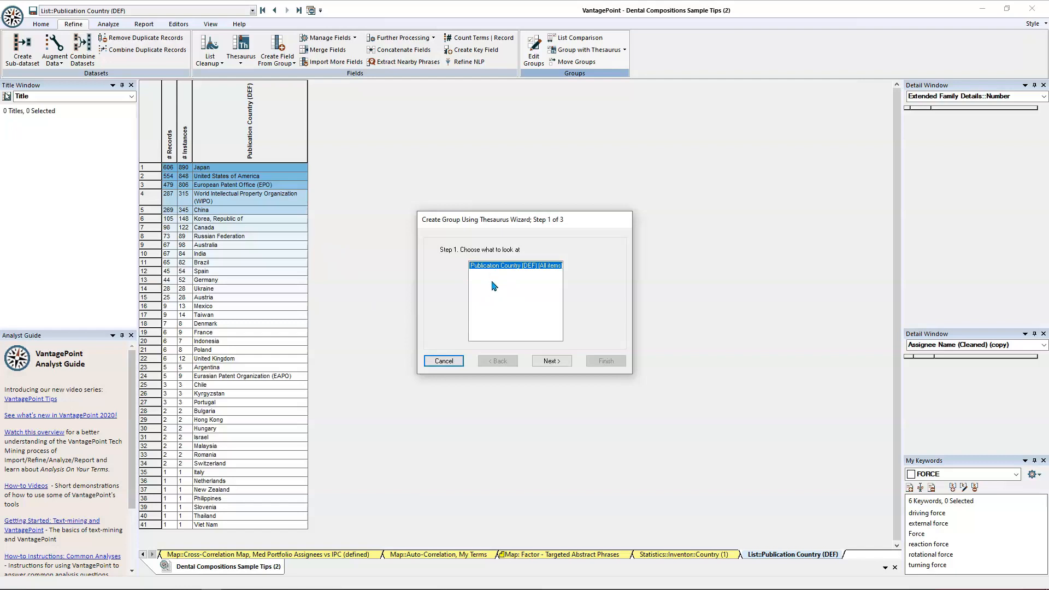
{"action": "left_click", "coordinate": [548, 362]}
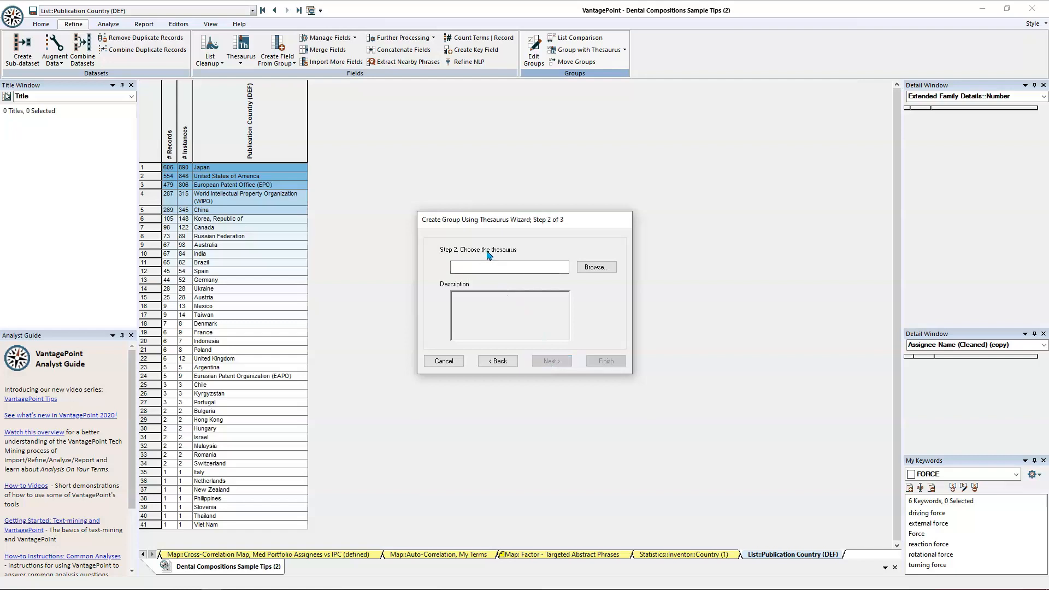
{"action": "left_click", "coordinate": [595, 268]}
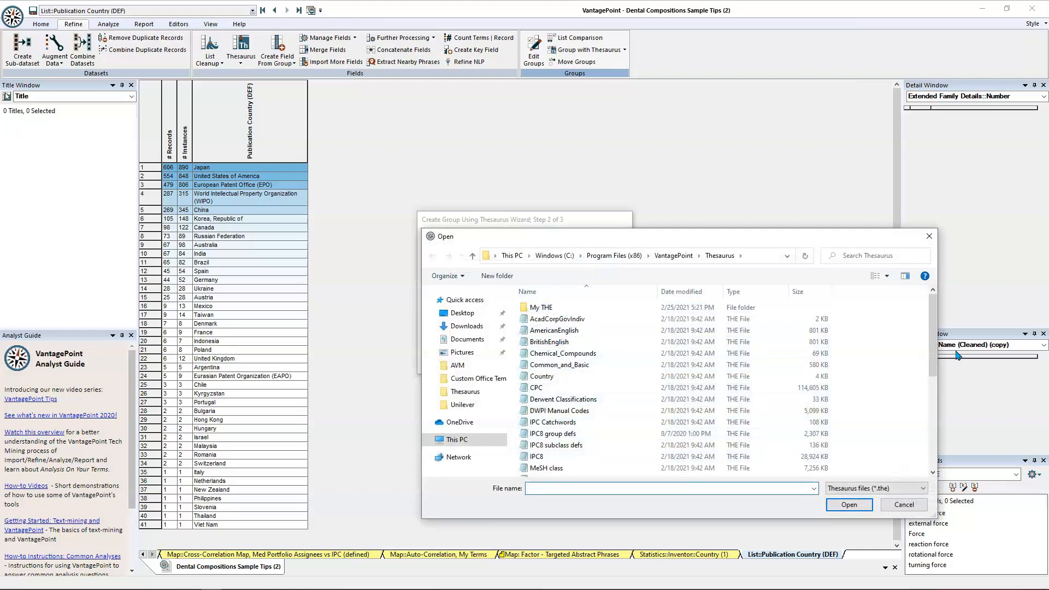
{"action": "left_click_drag", "start_coordinate": [933, 345], "coordinate": [933, 429]}
{"action": "double_click", "coordinate": [537, 392]}
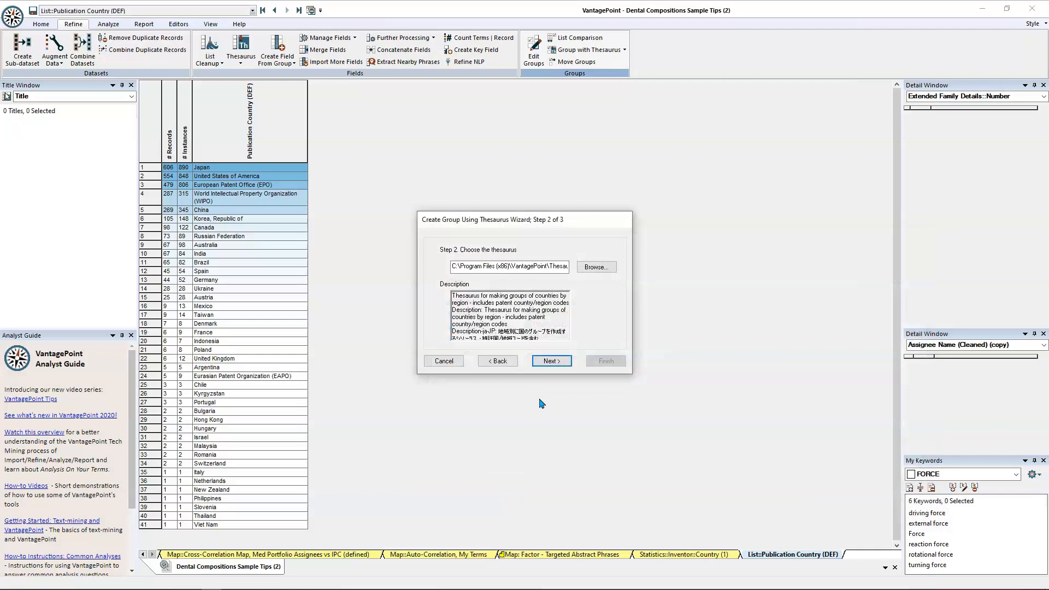
{"action": "left_click", "coordinate": [548, 361]}
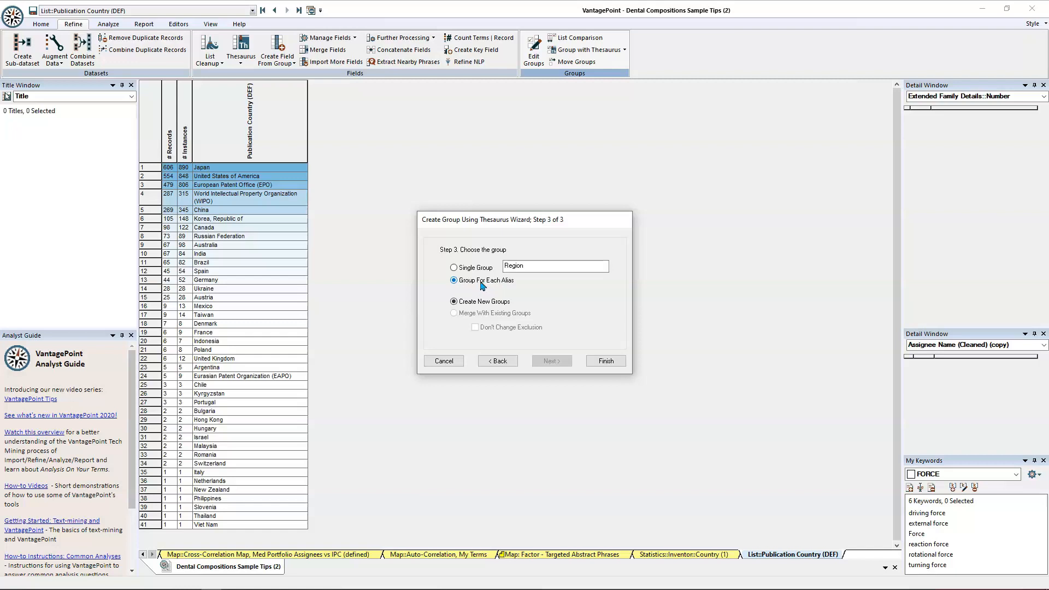
{"action": "left_click", "coordinate": [606, 362]}
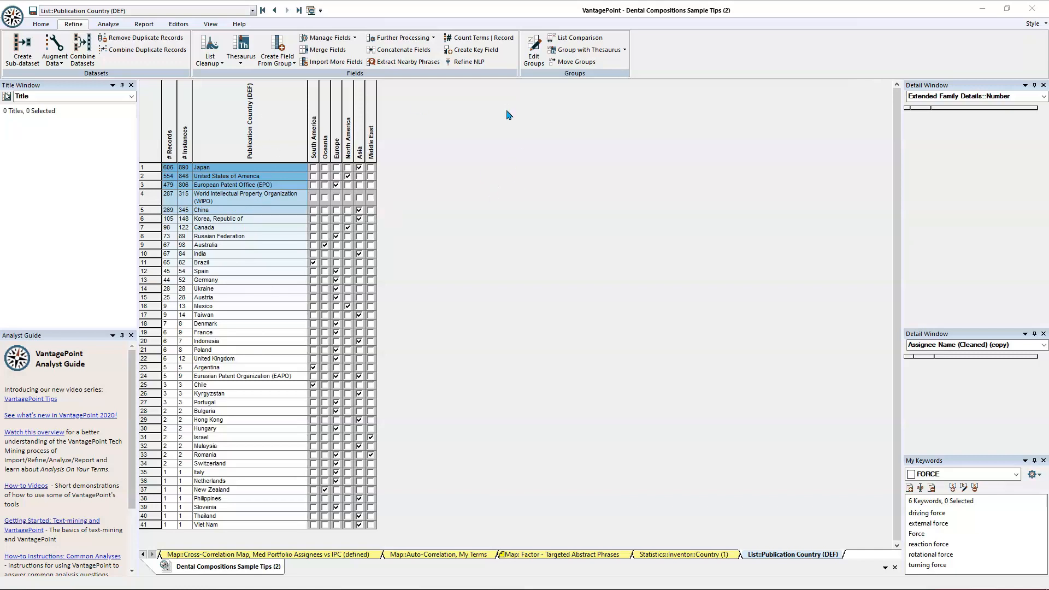
Step: Combine all the region groups into one group under the suggested name and sort the list by that combined group
{"action": "left_click", "coordinate": [533, 53]}
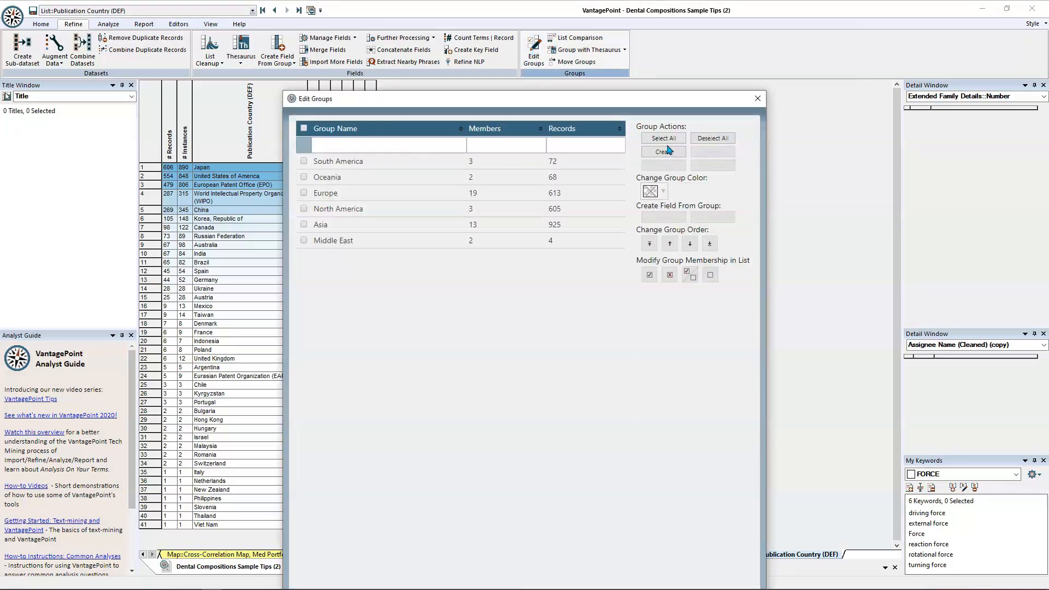
{"action": "left_click", "coordinate": [665, 139]}
{"action": "left_click", "coordinate": [712, 166]}
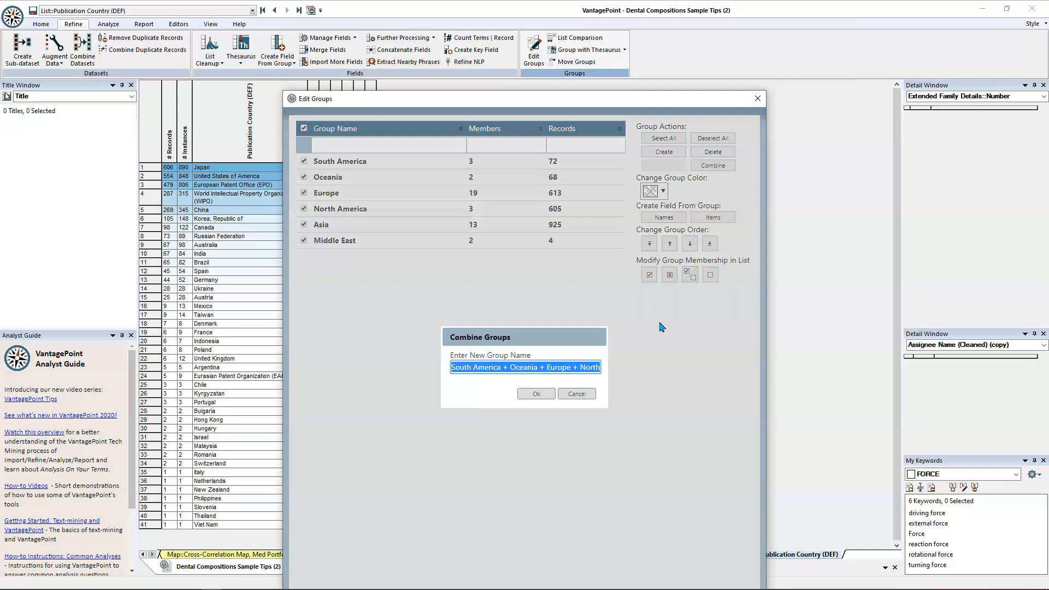
{"action": "left_click", "coordinate": [538, 394]}
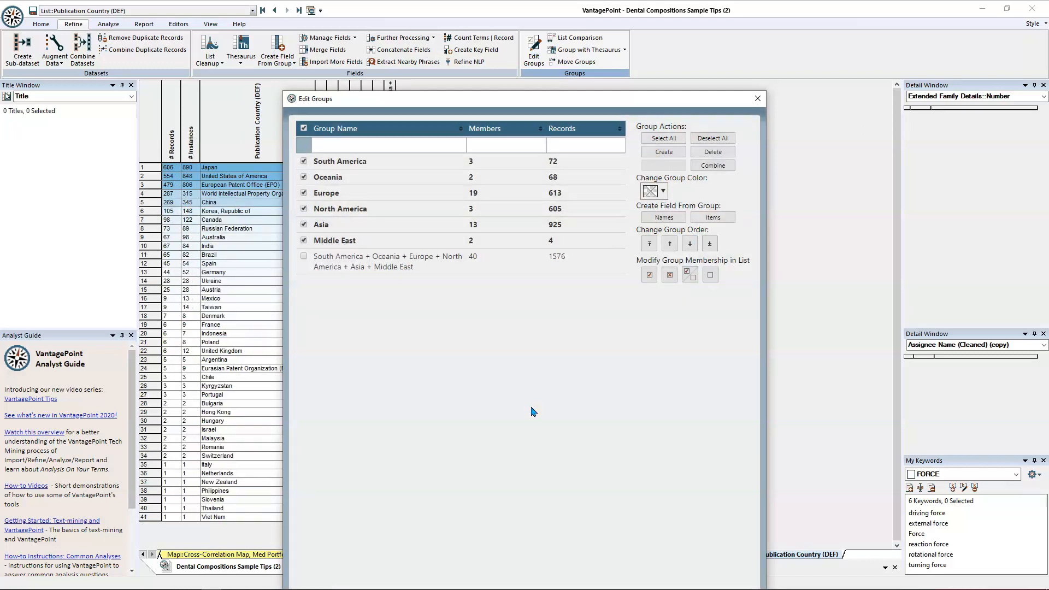
{"action": "left_click", "coordinate": [758, 99]}
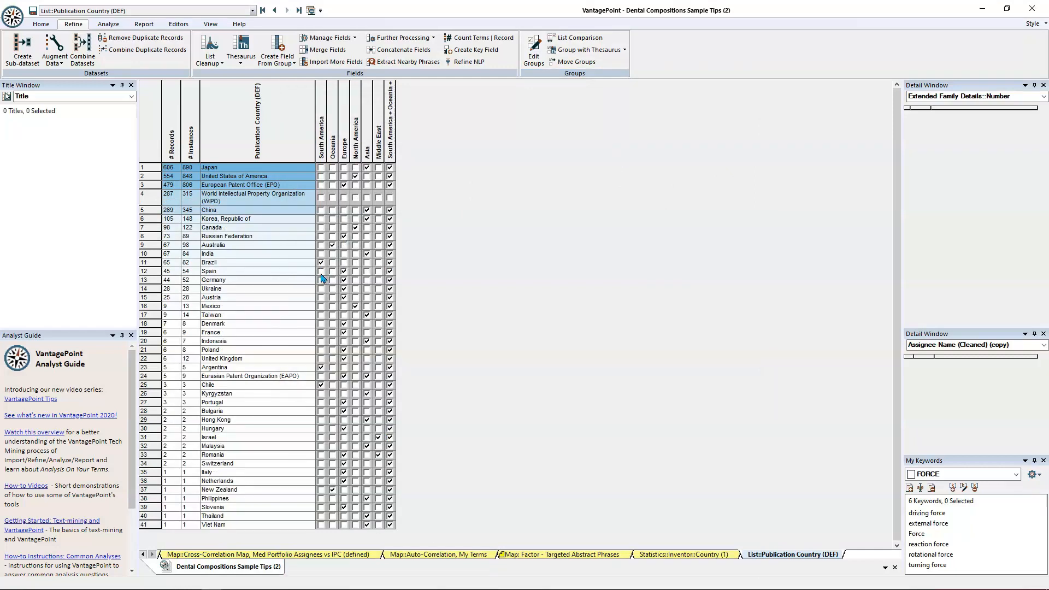
{"action": "left_click", "coordinate": [391, 138]}
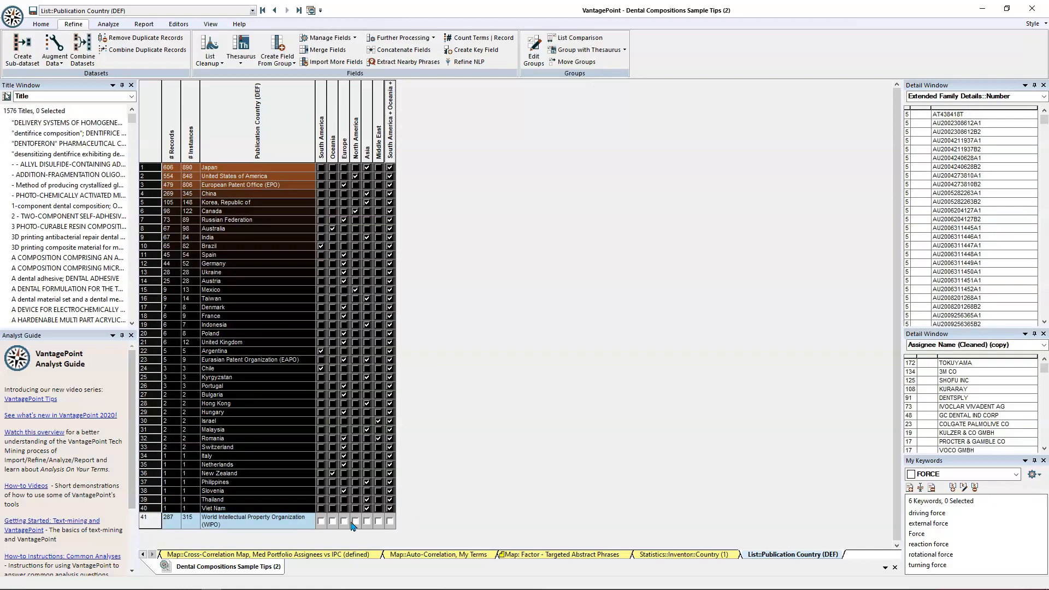
Step: Add the ungrouped World Intellectual Property Organization (WIPO) item to a new group named WIPO
{"action": "left_click", "coordinate": [268, 526]}
{"action": "right_click", "coordinate": [266, 525]}
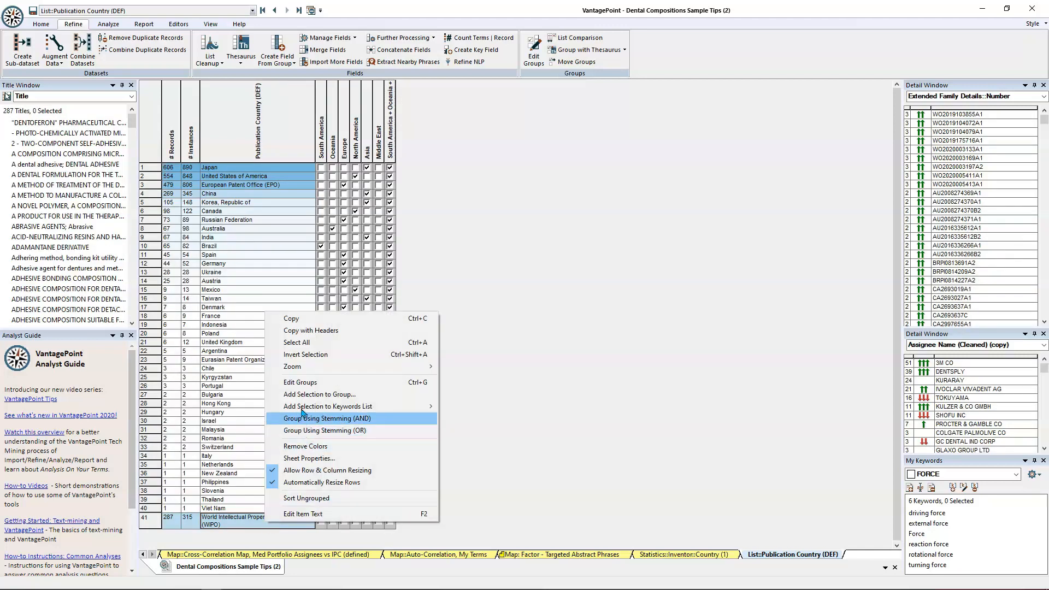
{"action": "left_click", "coordinate": [311, 395]}
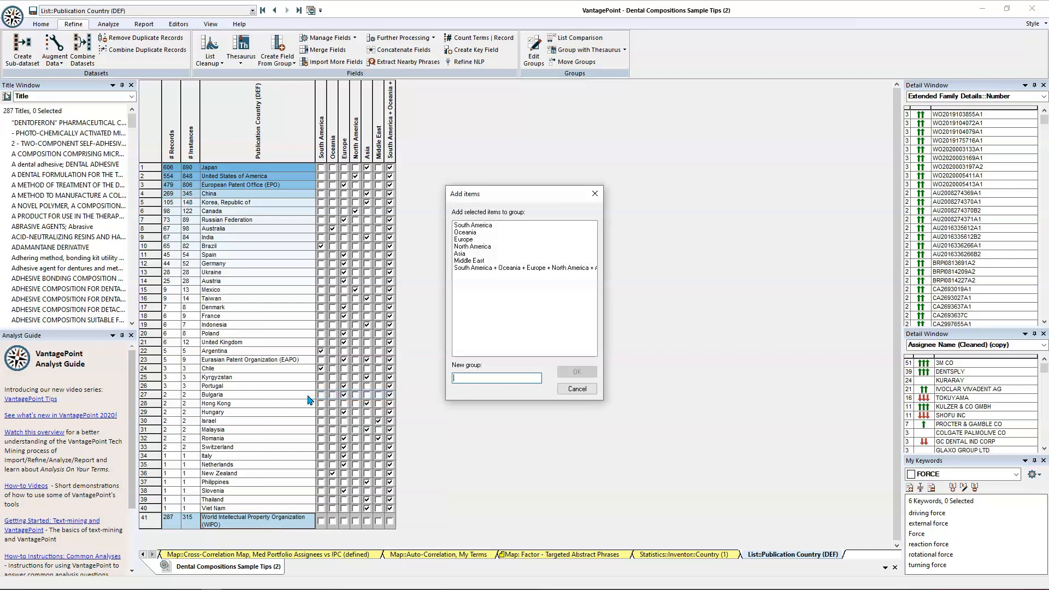
{"action": "type", "text": "WIPO"}
{"action": "left_click", "coordinate": [565, 375]}
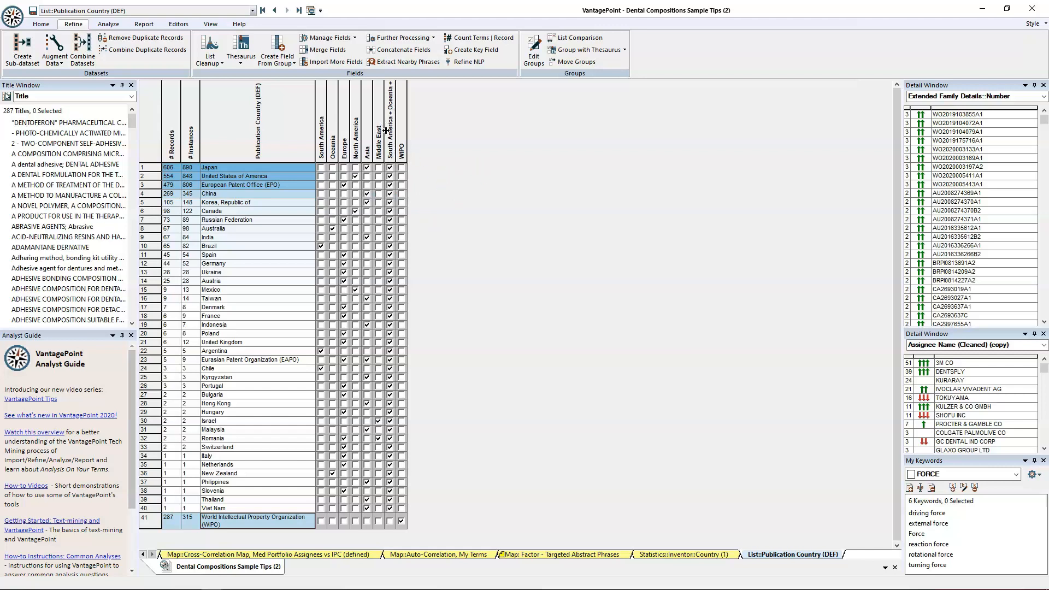
Step: Delete the combined South America + Oceania + Europe + North America + Asia + Middle East group
{"action": "left_click", "coordinate": [534, 50]}
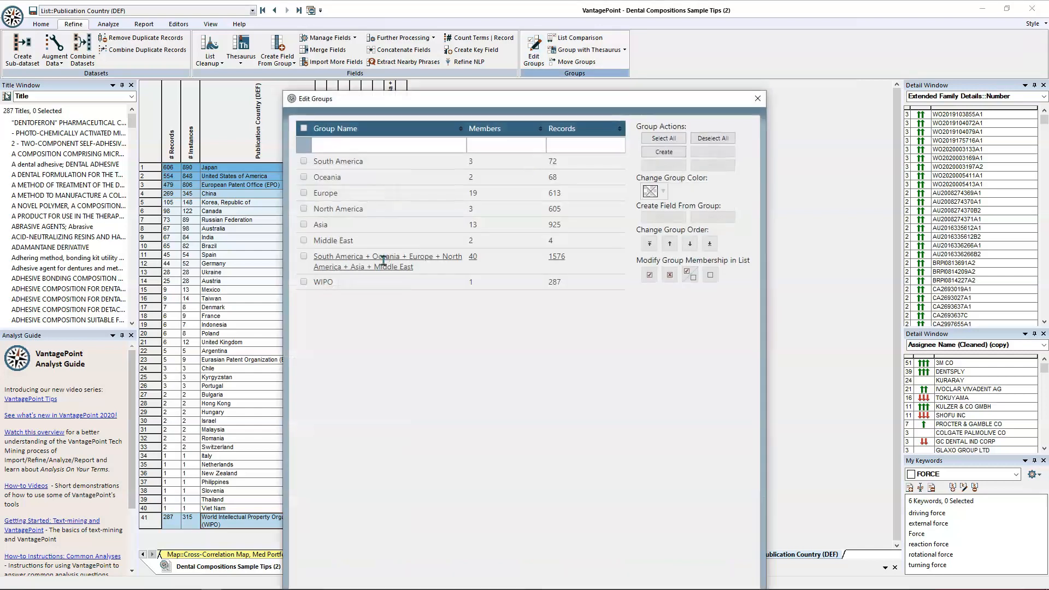
{"action": "left_click", "coordinate": [475, 259]}
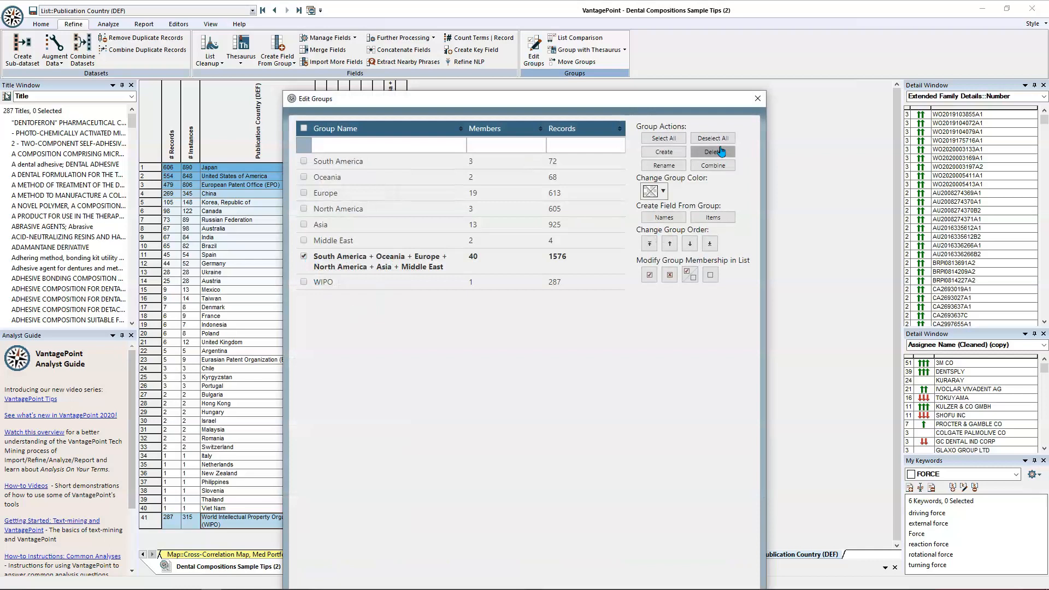
{"action": "left_click", "coordinate": [718, 156]}
{"action": "left_click", "coordinate": [535, 399]}
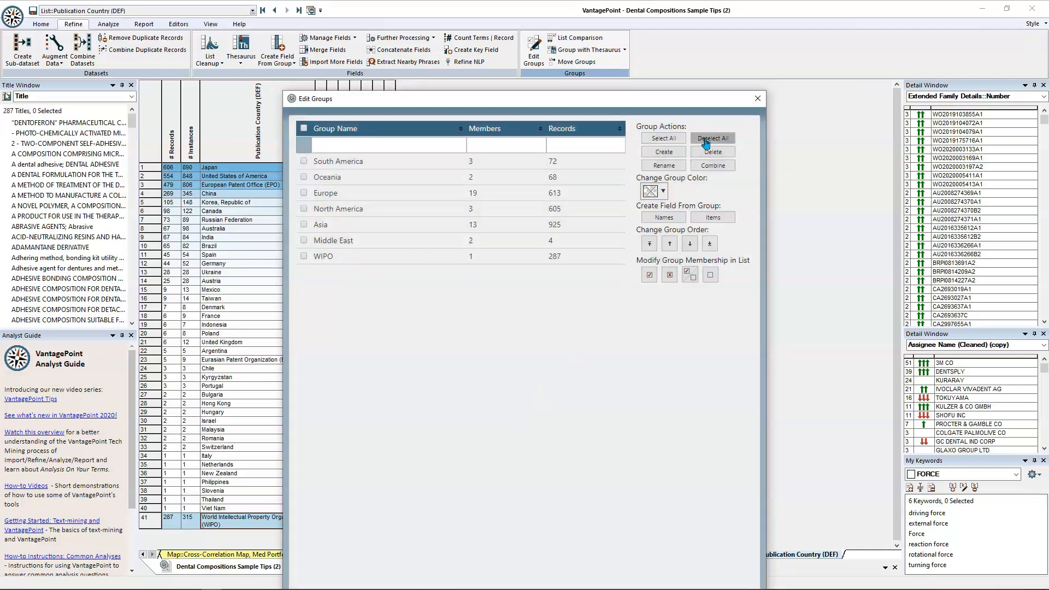
{"action": "left_click", "coordinate": [757, 98]}
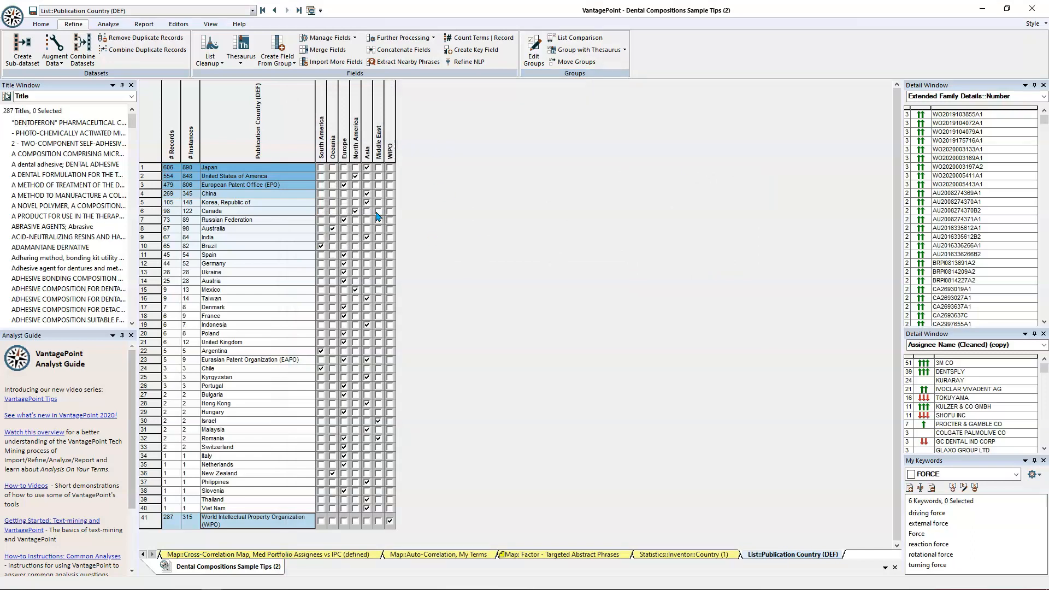
Step: Create a thesaurus from all the groups, South America through WIPO, with an exact match required, and save it as a thesaurus file
{"action": "left_click", "coordinate": [586, 54]}
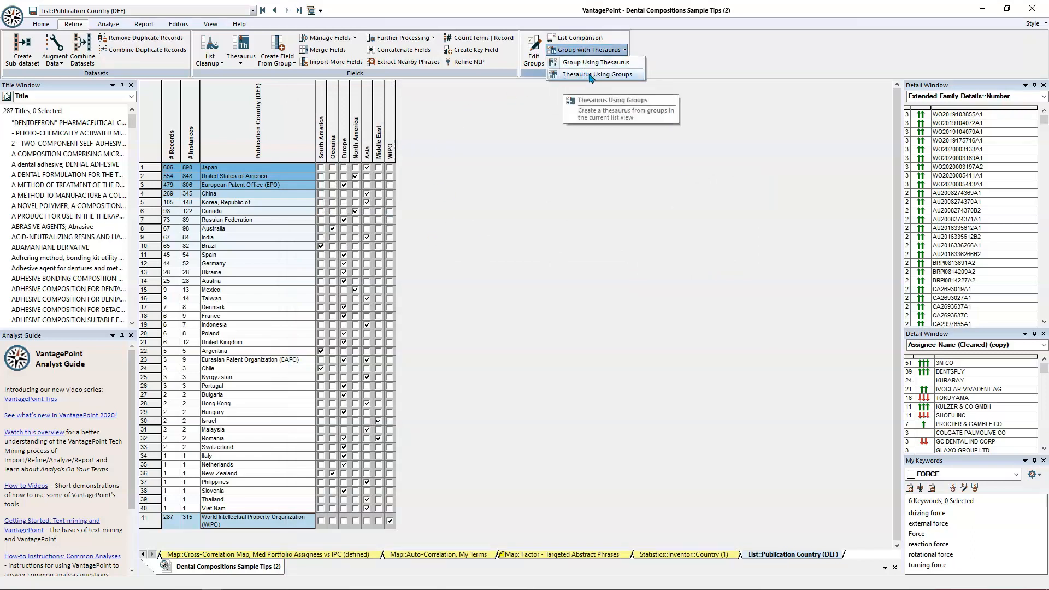
{"action": "left_click", "coordinate": [591, 76]}
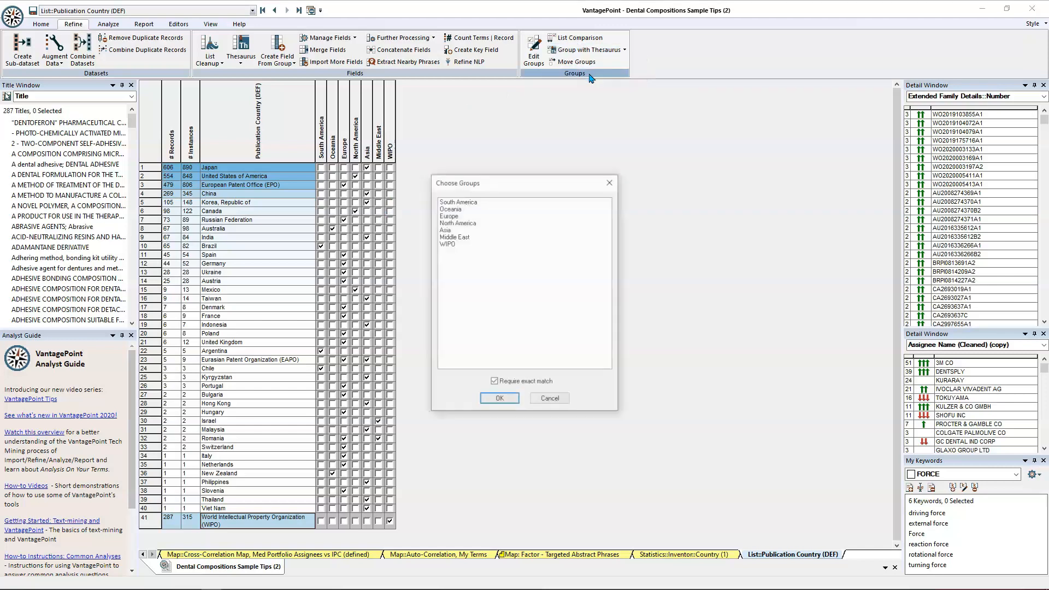
{"action": "left_click", "coordinate": [452, 202]}
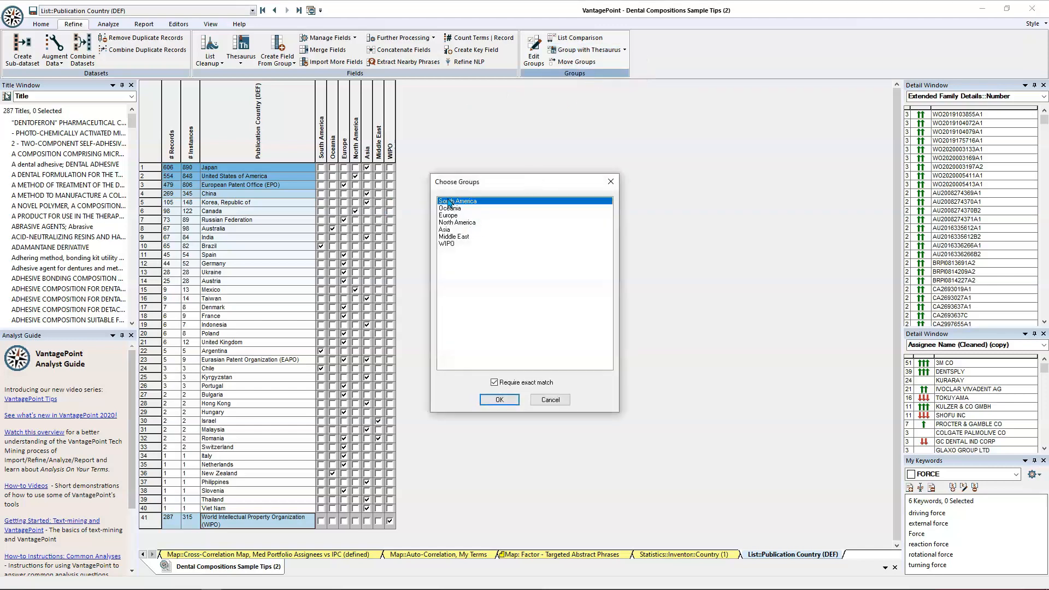
{"action": "left_click", "coordinate": [451, 245]}
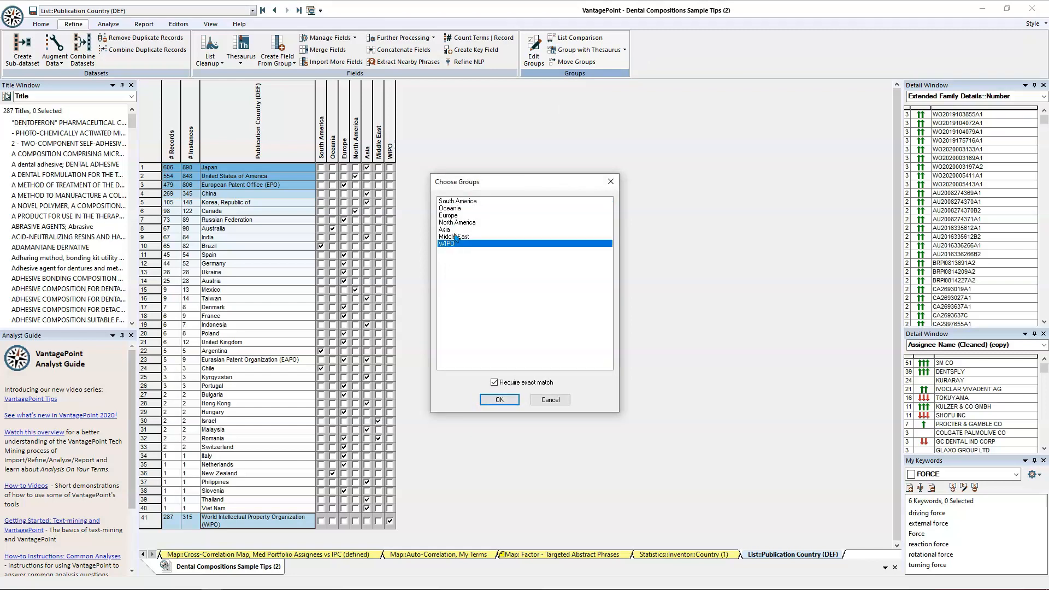
{"action": "left_click", "coordinate": [459, 201], "text": "shift"}
{"action": "left_click", "coordinate": [497, 400]}
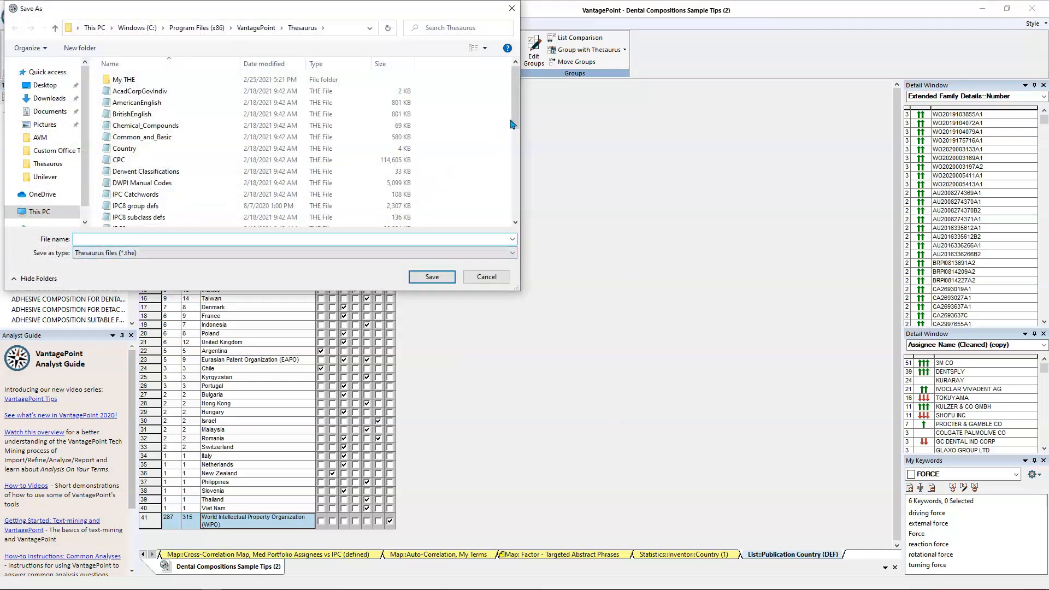
{"action": "scroll", "coordinate": [382, 164], "scroll_direction": "down", "scroll_amount": 5}
{"action": "left_click", "coordinate": [123, 168]}
{"action": "left_click", "coordinate": [432, 277]}
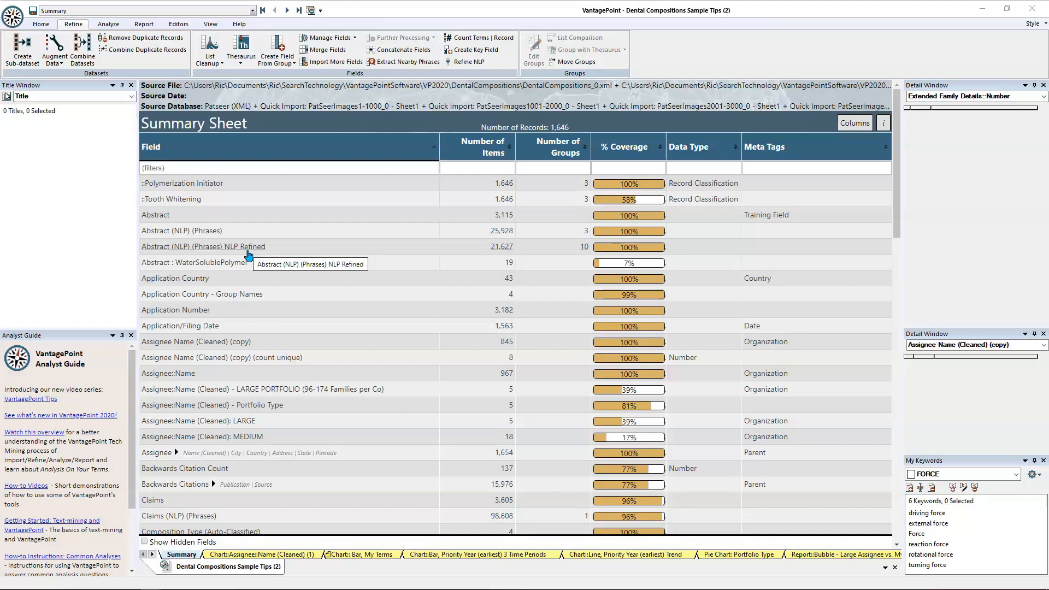
Step: Open the Abstract (NLP) (Phrases) NLP Refined list and select the members of the Color or Pigment group, followed by those of Polymeriz
{"action": "left_click", "coordinate": [196, 248]}
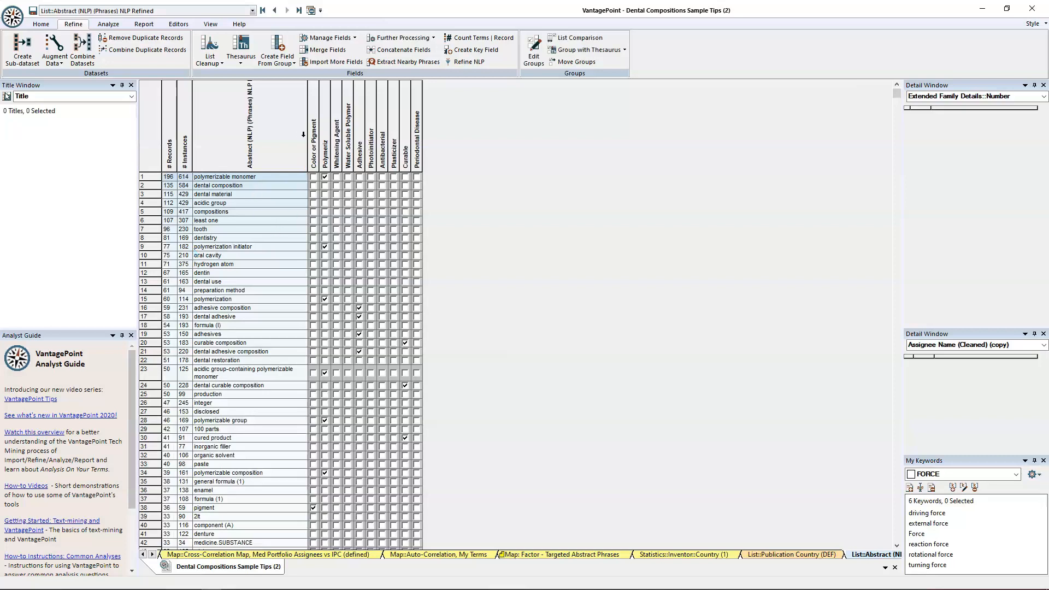
{"action": "left_click", "coordinate": [313, 108]}
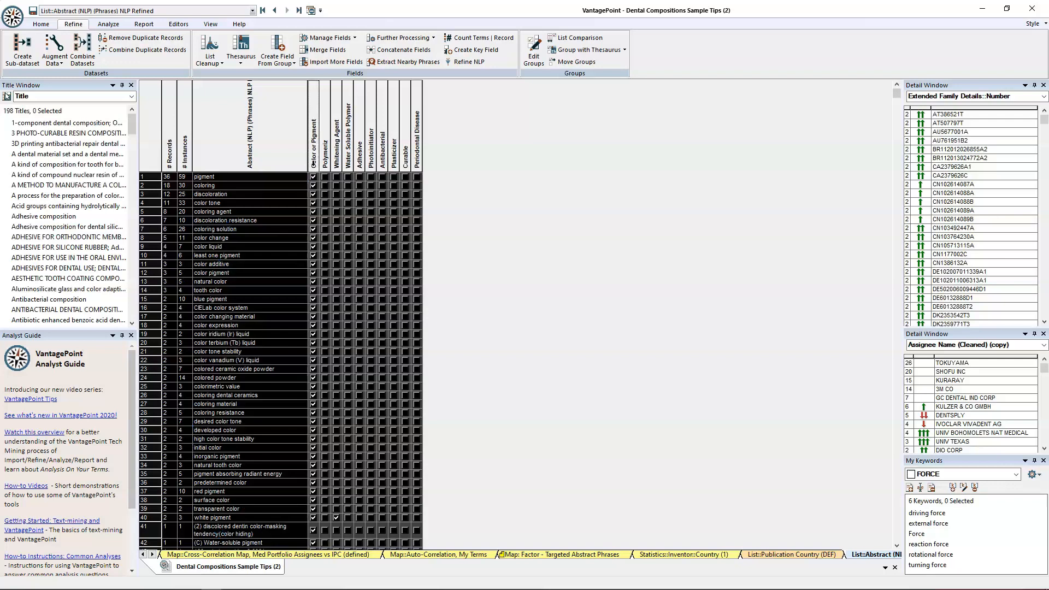
{"action": "left_click", "coordinate": [325, 131]}
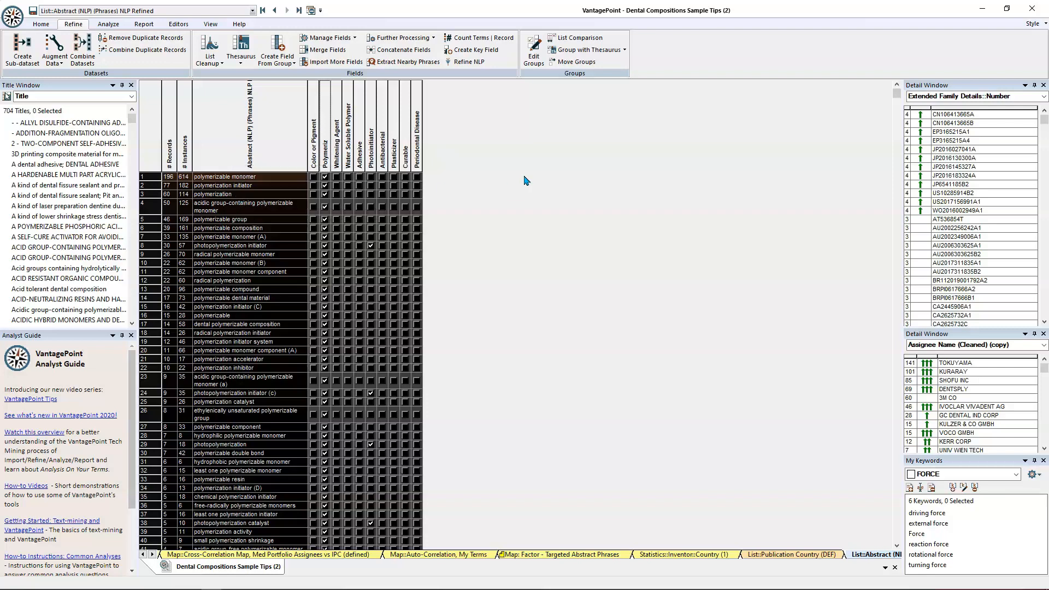
Step: Start a thesaurus from all the list's groups, Color or Pigment through Periodontal Disease, with an exact match required
{"action": "left_click", "coordinate": [582, 50]}
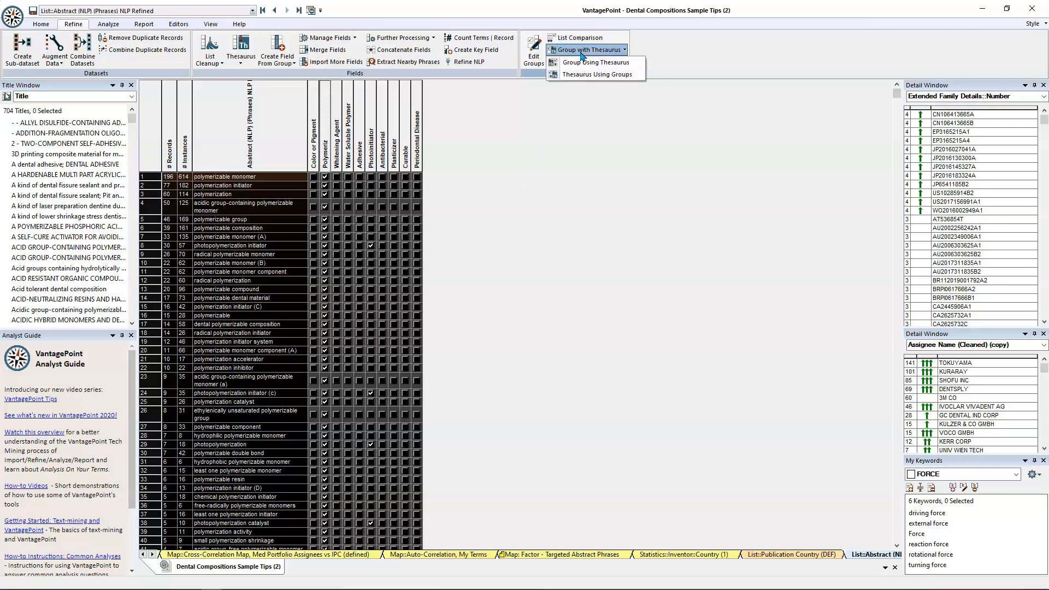
{"action": "left_click", "coordinate": [604, 75]}
{"action": "left_click", "coordinate": [471, 202]}
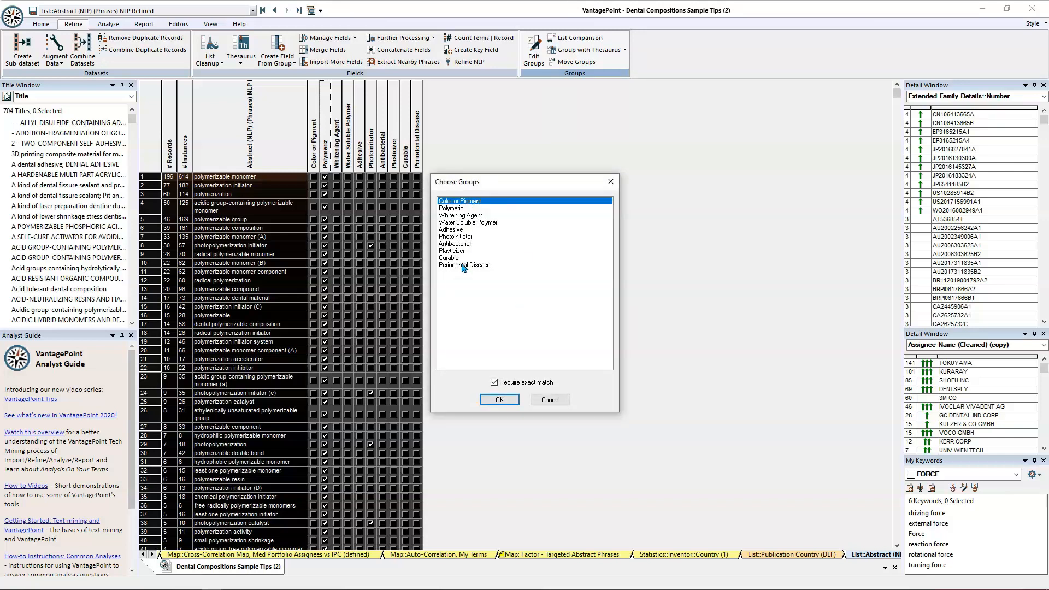
{"action": "left_click", "coordinate": [464, 266], "text": "shift"}
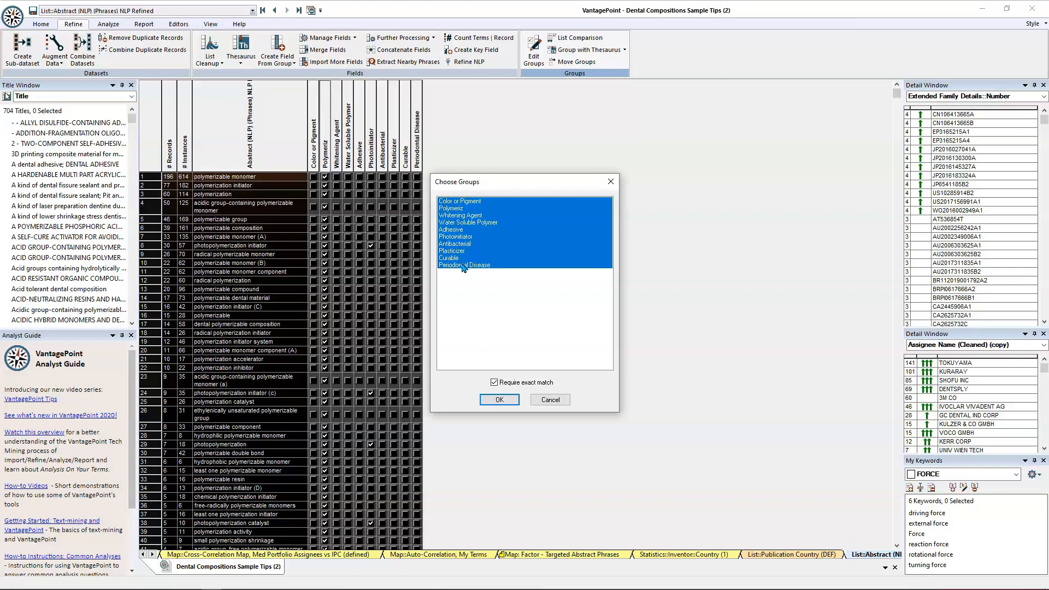
{"action": "left_click", "coordinate": [499, 400]}
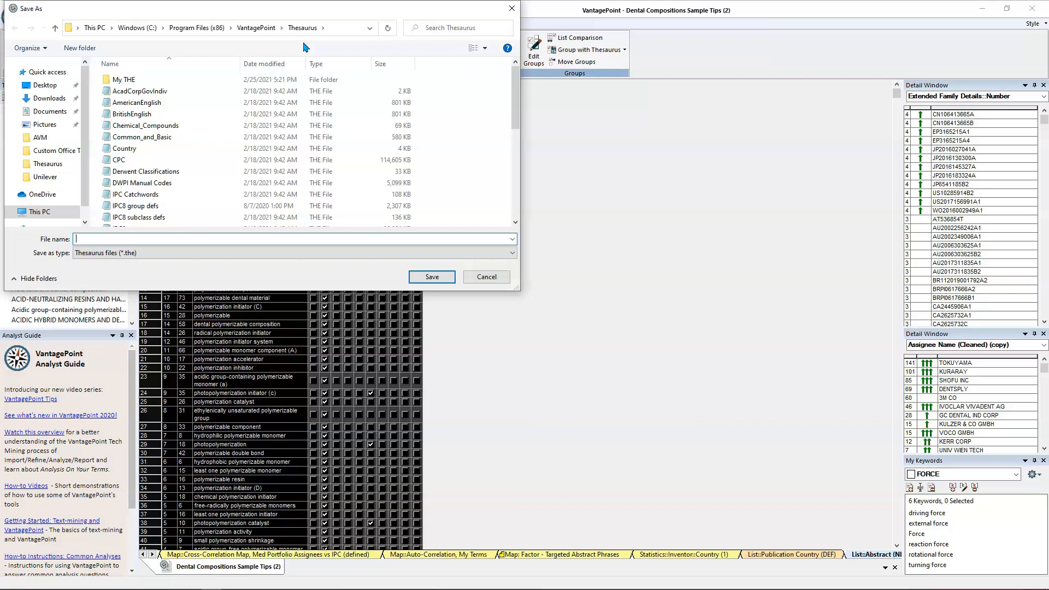
Step: Save the thesaurus as Dental Thesaurus in the My THE folder, keeping all sets for every item with multiple matches
{"action": "double_click", "coordinate": [114, 82]}
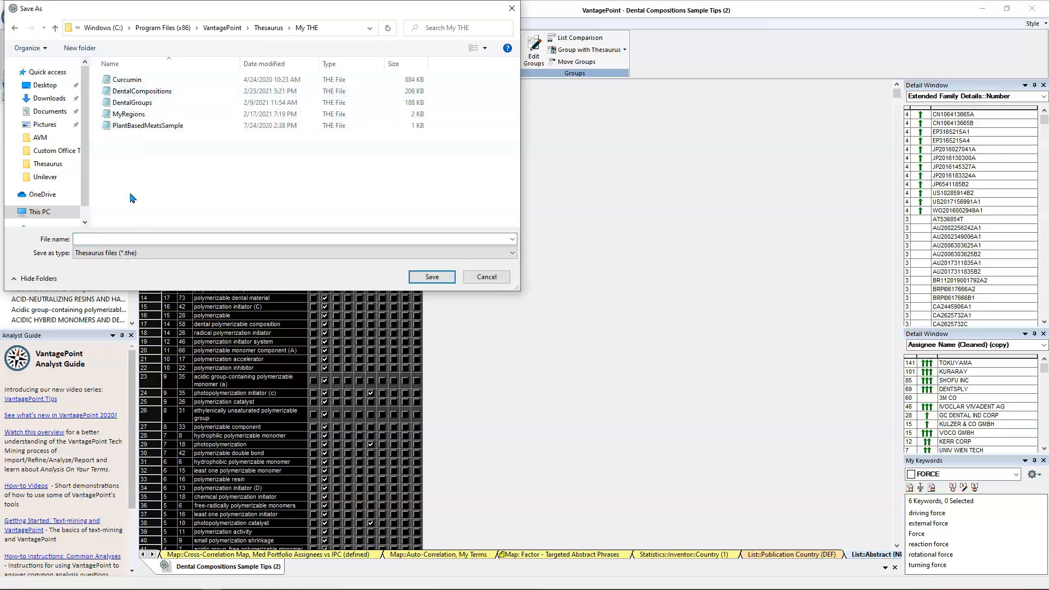
{"action": "left_click", "coordinate": [142, 239]}
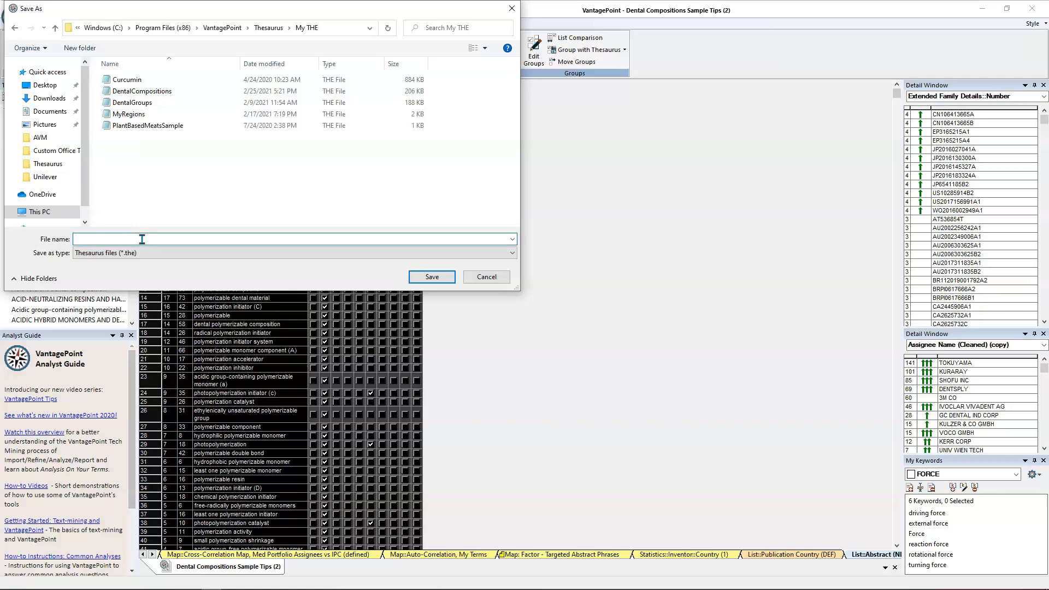
{"action": "type", "text": "D"}
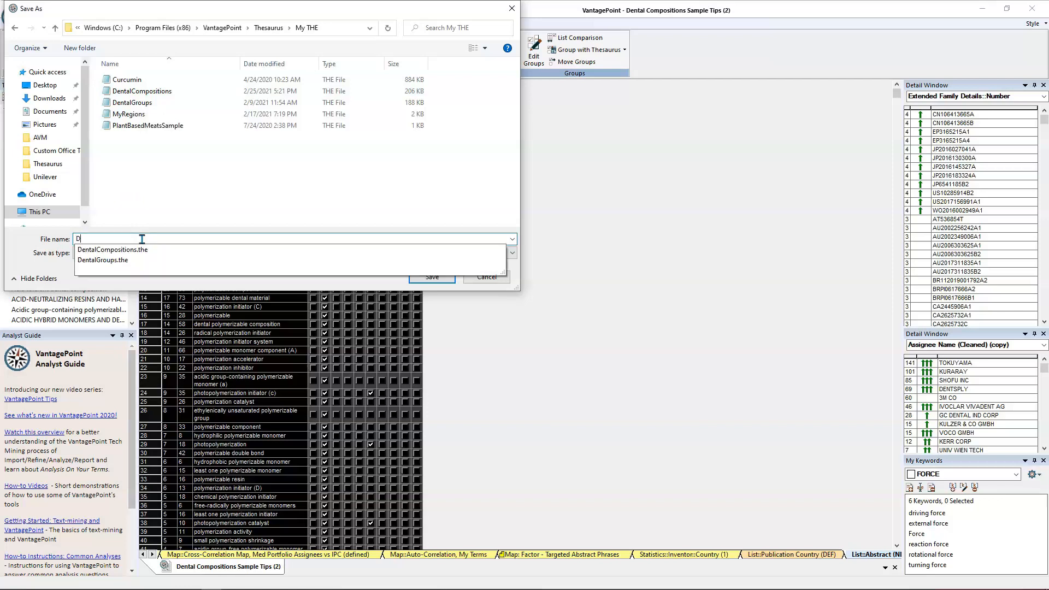
{"action": "type", "text": "enta Gro"}
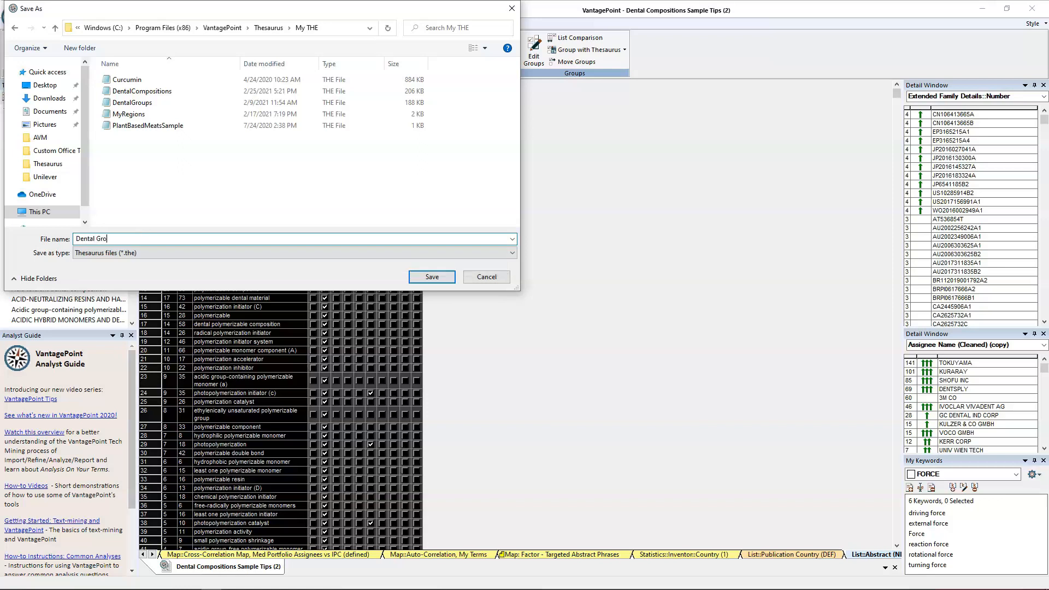
{"action": "type", "text": "Thesaurus"}
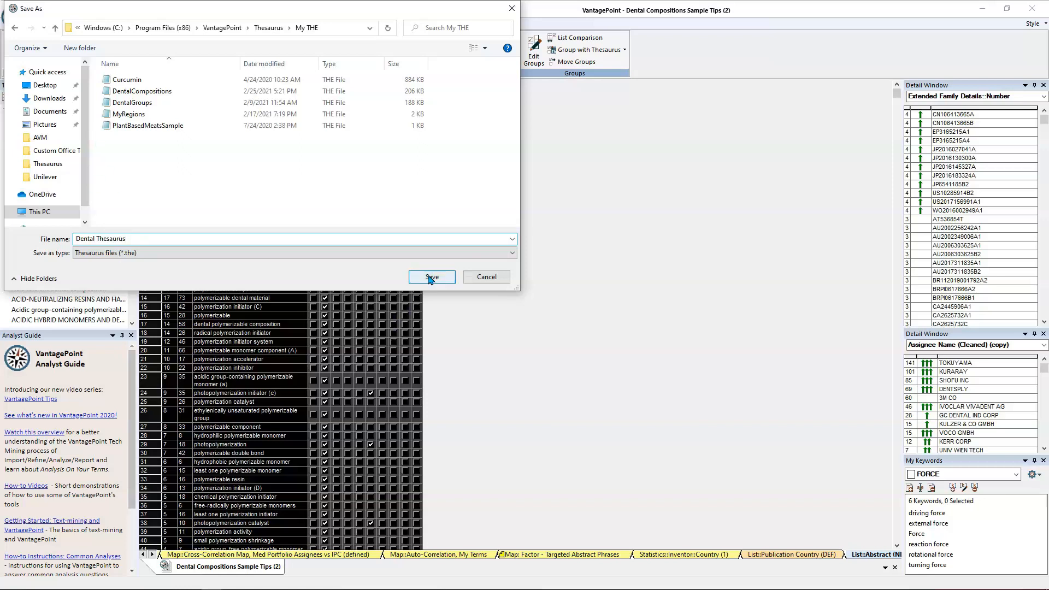
{"action": "left_click", "coordinate": [431, 276]}
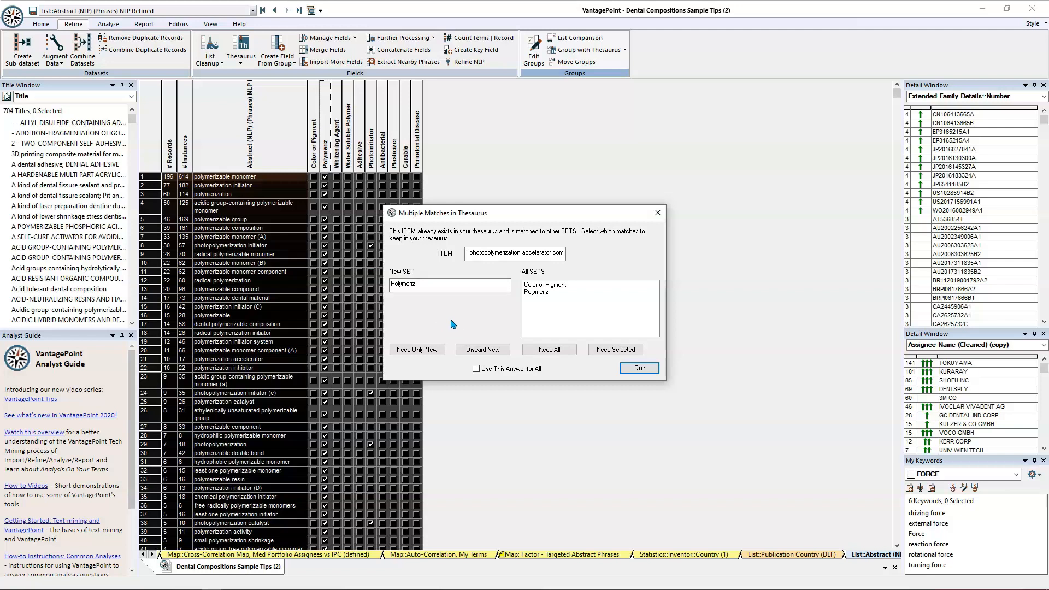
{"action": "left_click", "coordinate": [476, 370]}
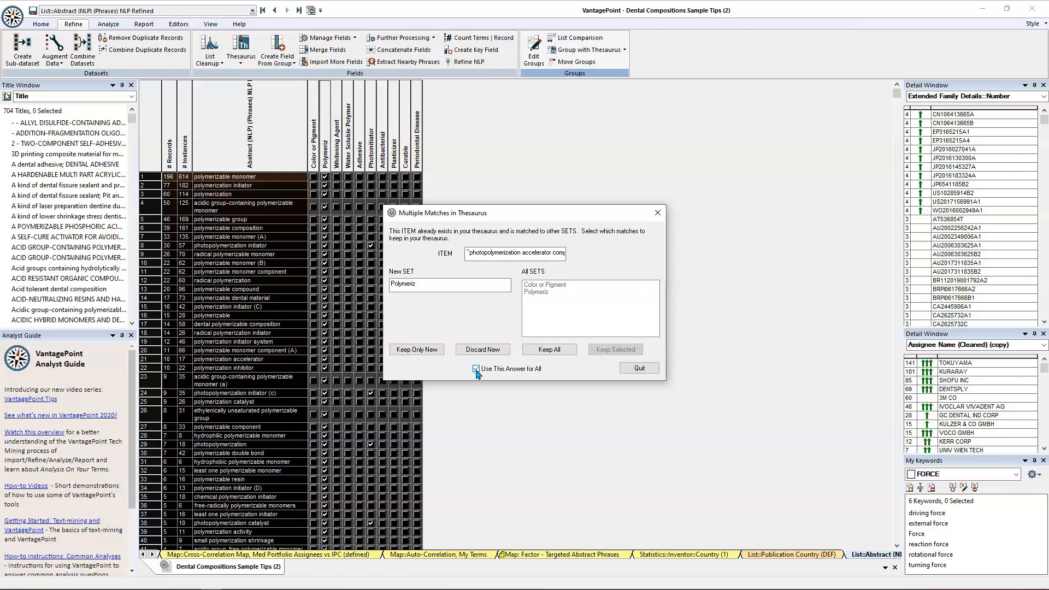
{"action": "left_click", "coordinate": [563, 352]}
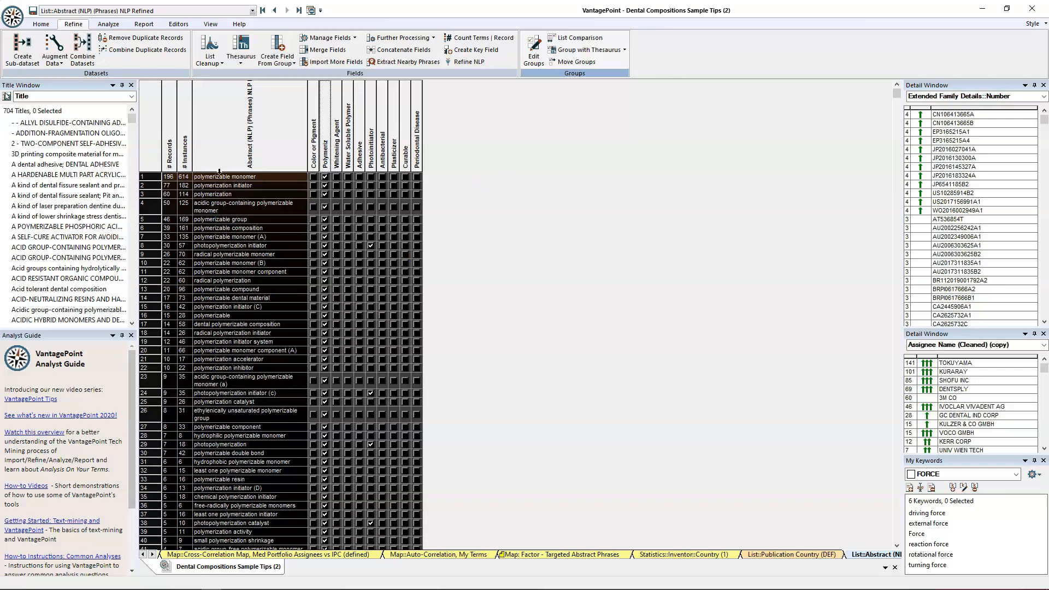
Step: Copy the Abstract (NLP) (Phrases) NLP Refined field under its default copy name without its groups, and open the copy as a list
{"action": "left_click", "coordinate": [263, 10]}
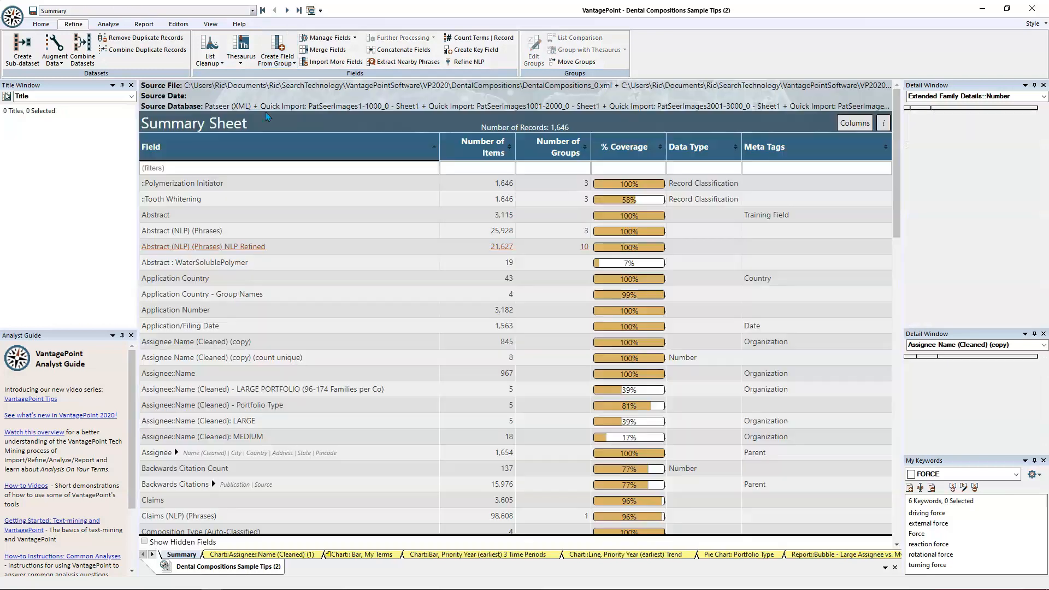
{"action": "right_click", "coordinate": [170, 250]}
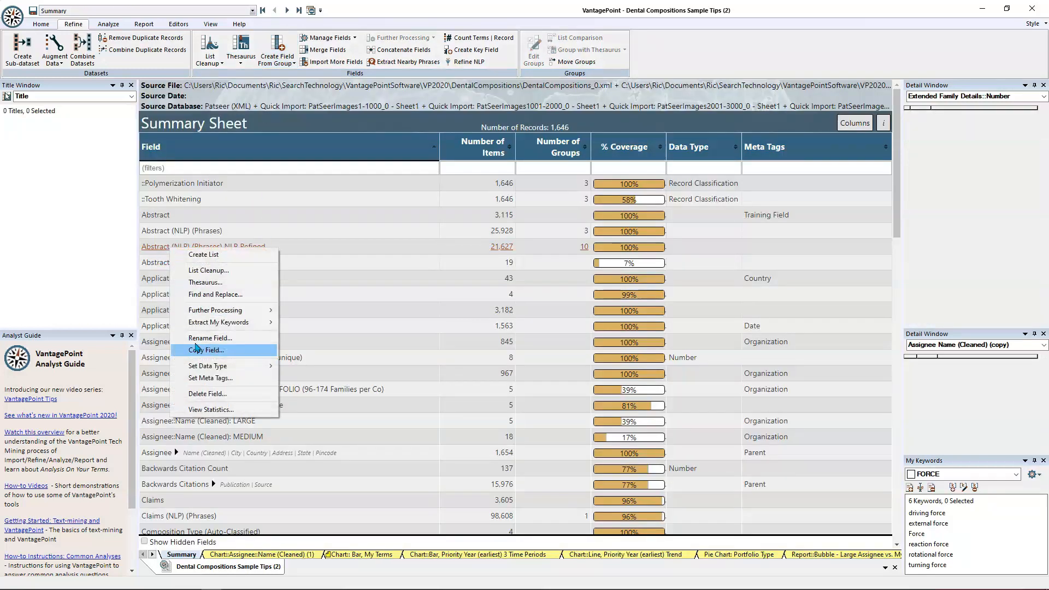
{"action": "left_click", "coordinate": [200, 350]}
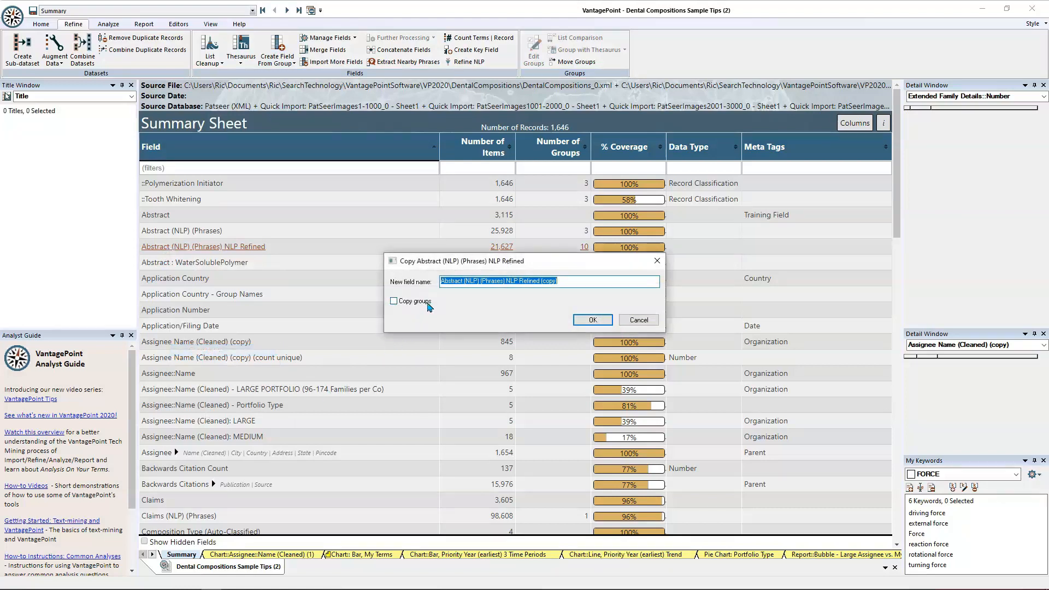
{"action": "left_click", "coordinate": [593, 321]}
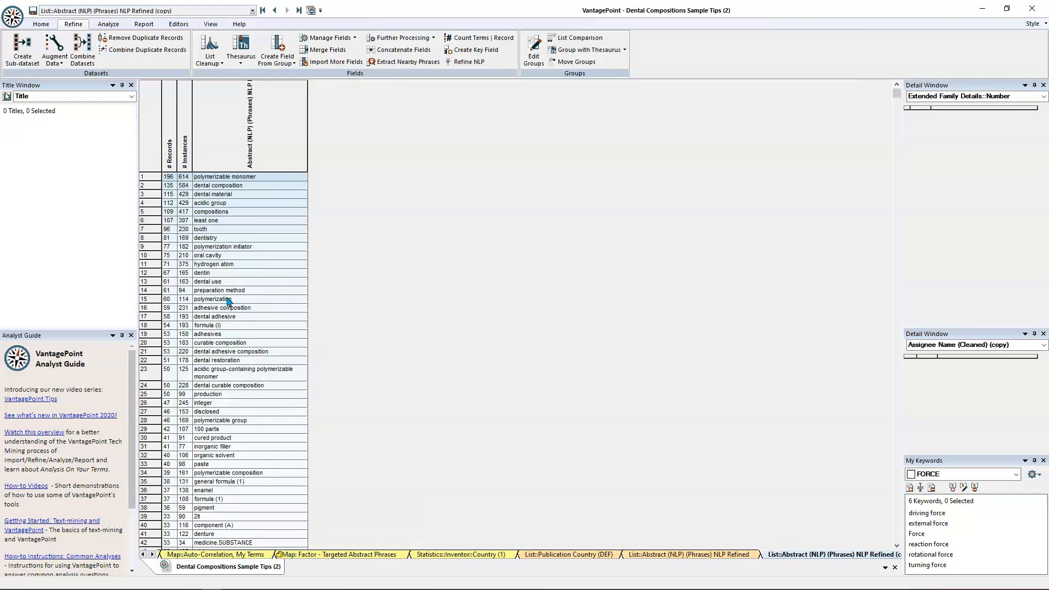
Step: Group the copied phrase list using the Dental Thesaurus file, creating a new group for each alias
{"action": "left_click", "coordinate": [565, 51]}
{"action": "left_click", "coordinate": [569, 62]}
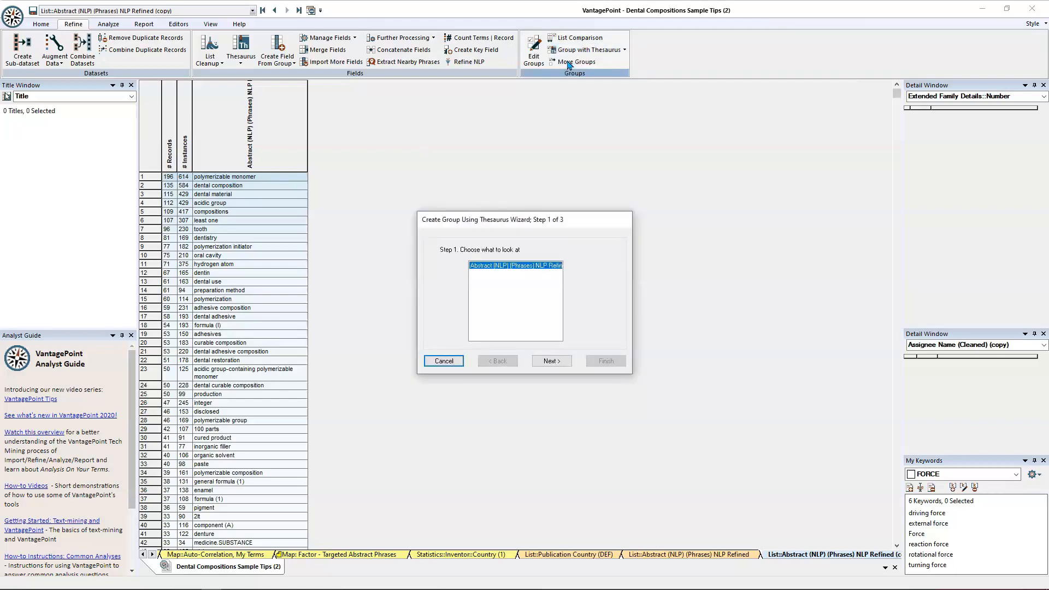
{"action": "left_click", "coordinate": [551, 361]}
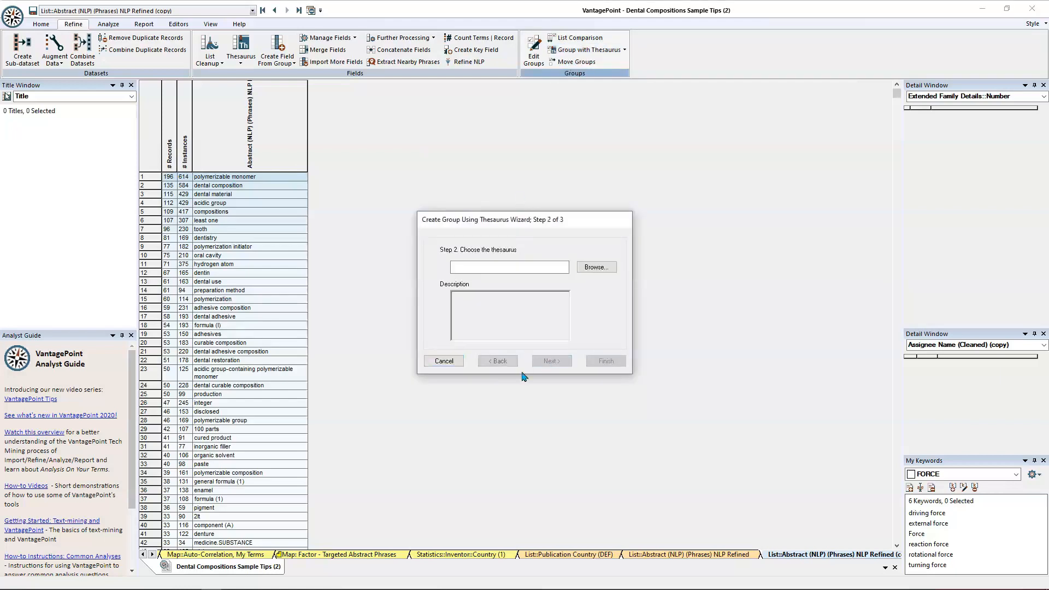
{"action": "left_click", "coordinate": [600, 267]}
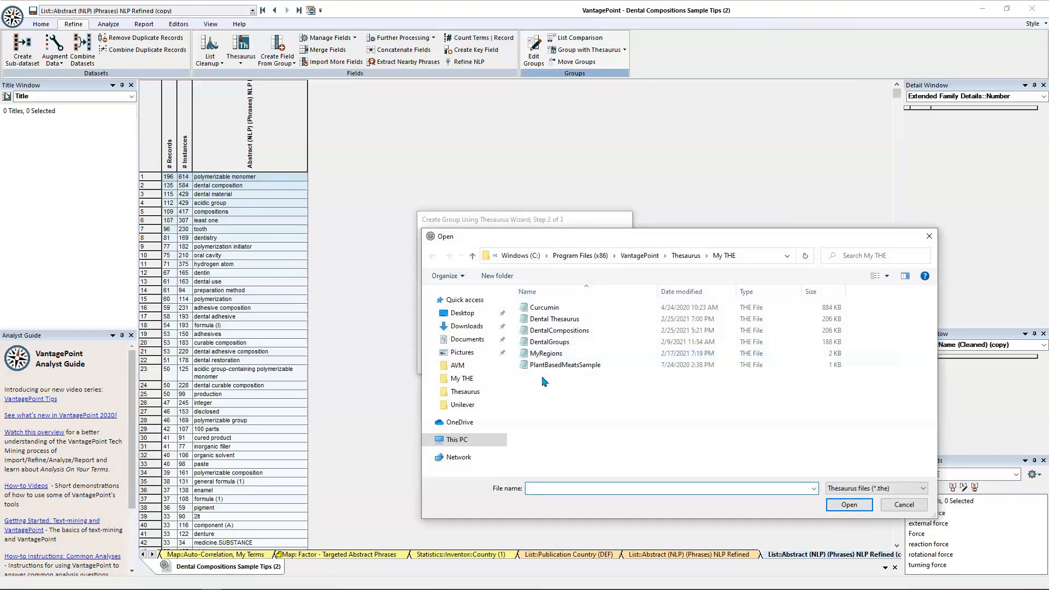
{"action": "left_click", "coordinate": [553, 320]}
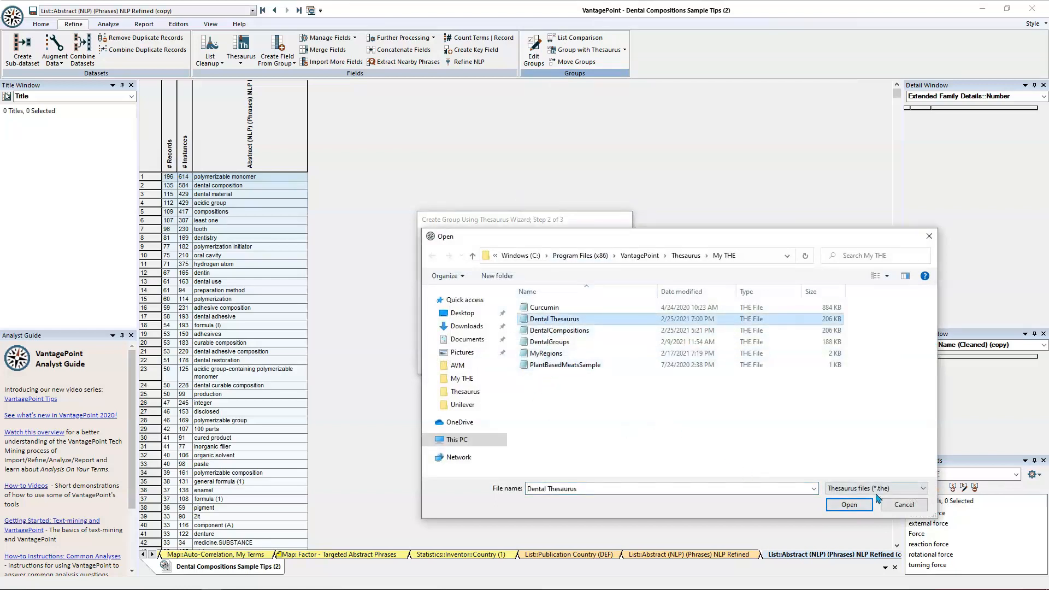
{"action": "left_click", "coordinate": [856, 505]}
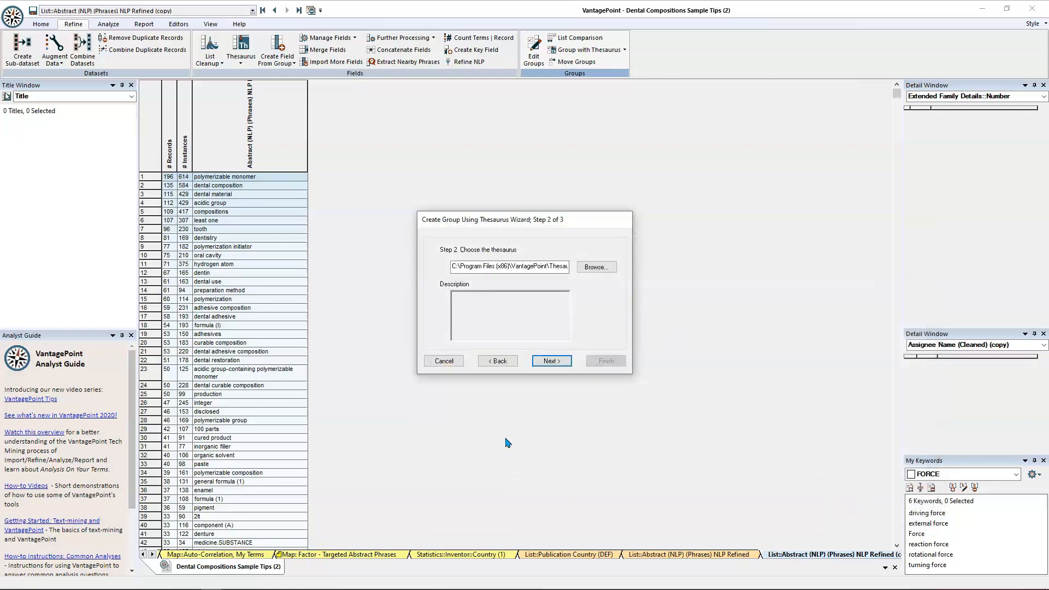
{"action": "left_click", "coordinate": [552, 361]}
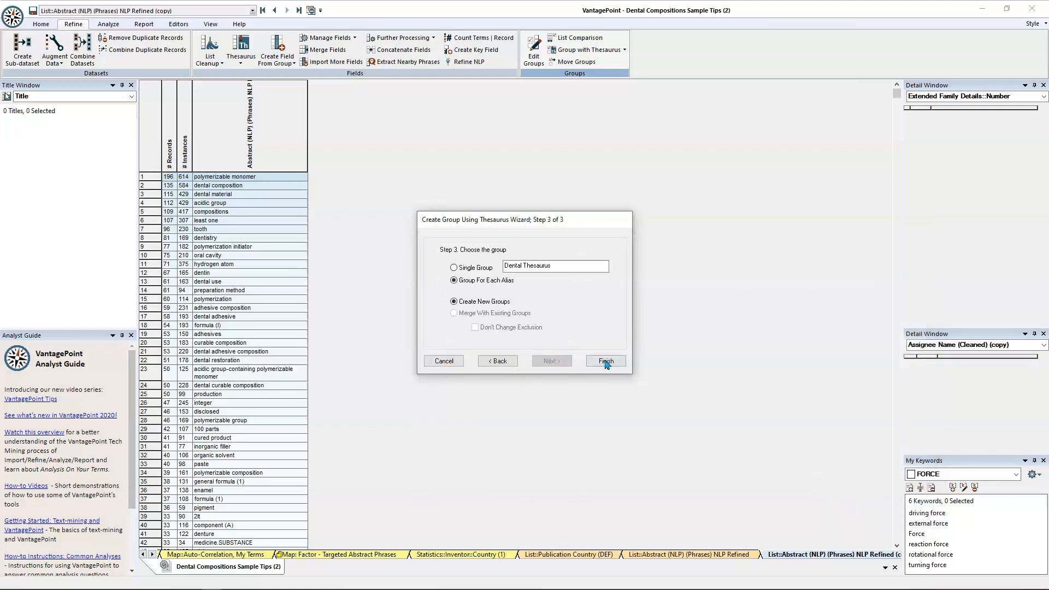
{"action": "left_click", "coordinate": [606, 362]}
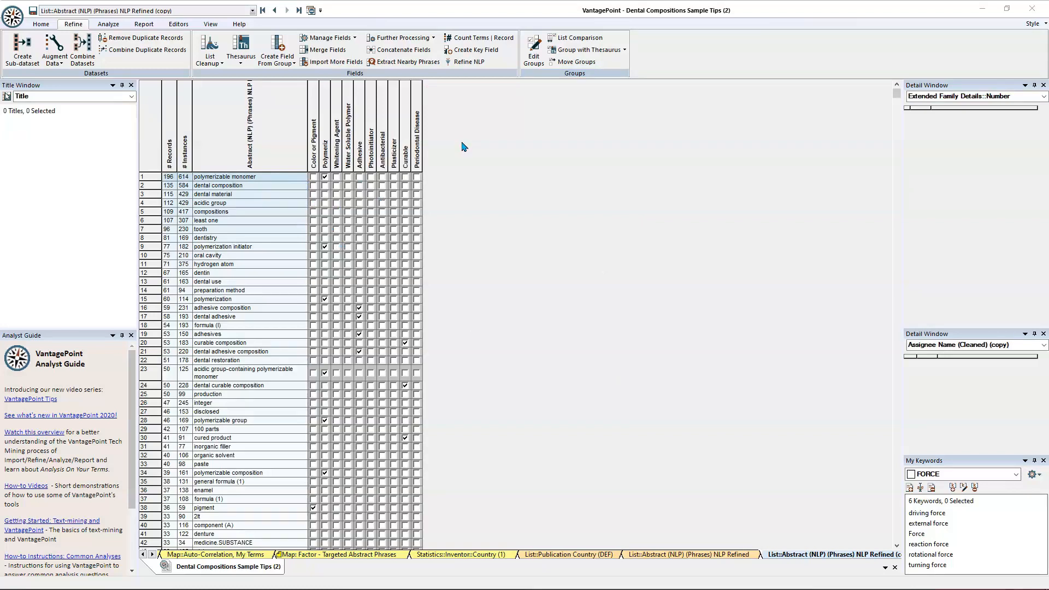
Step: Create a field from the names of all groups in the copied list, removing empty items and keeping the default field name
{"action": "left_click", "coordinate": [276, 64]}
{"action": "left_click", "coordinate": [282, 74]}
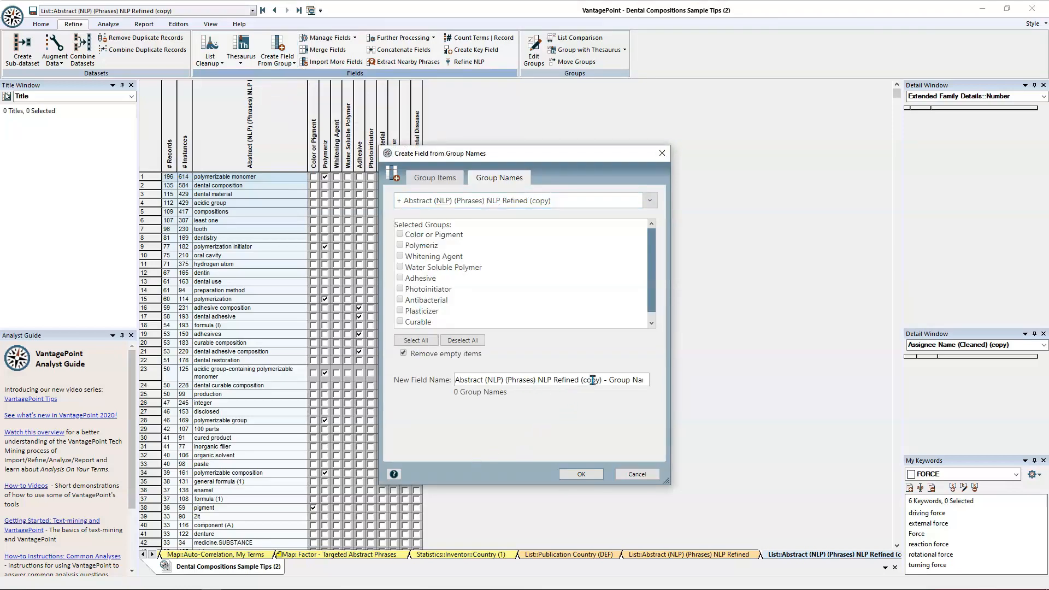
{"action": "left_click", "coordinate": [580, 474]}
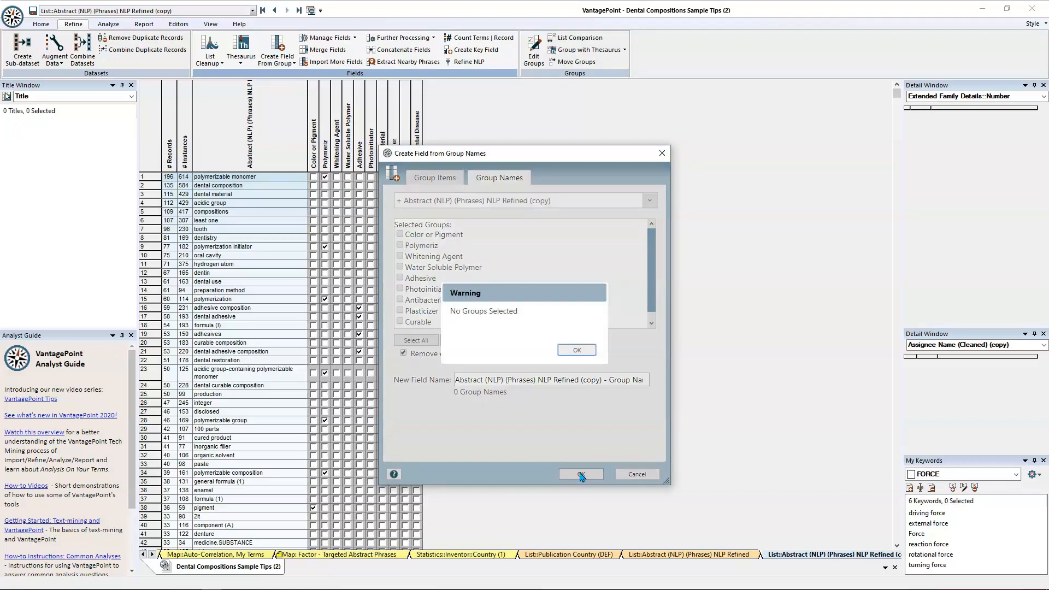
{"action": "left_click", "coordinate": [577, 352]}
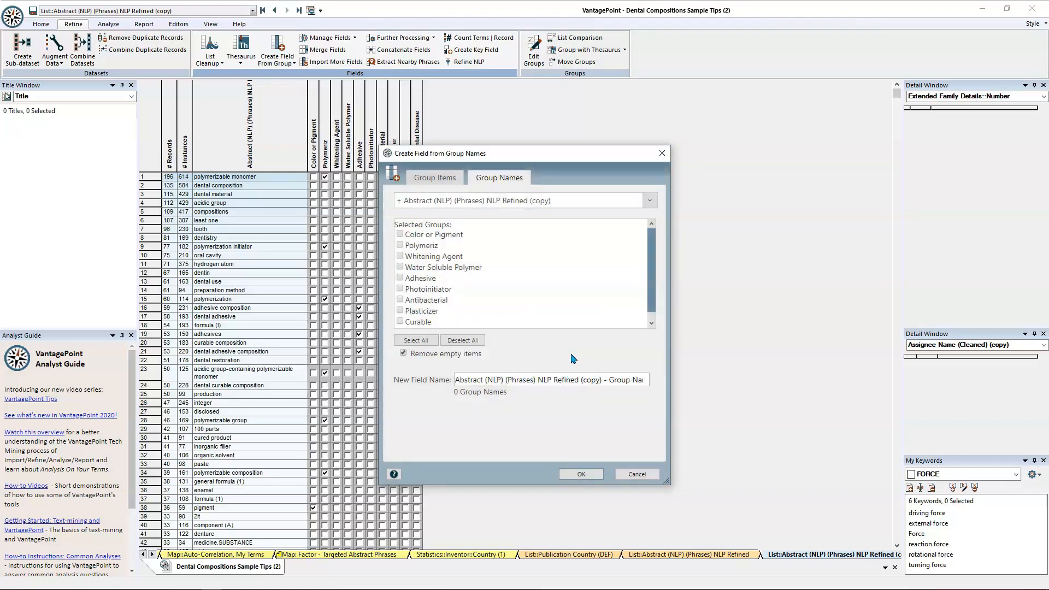
{"action": "left_click", "coordinate": [417, 341]}
{"action": "left_click", "coordinate": [583, 474]}
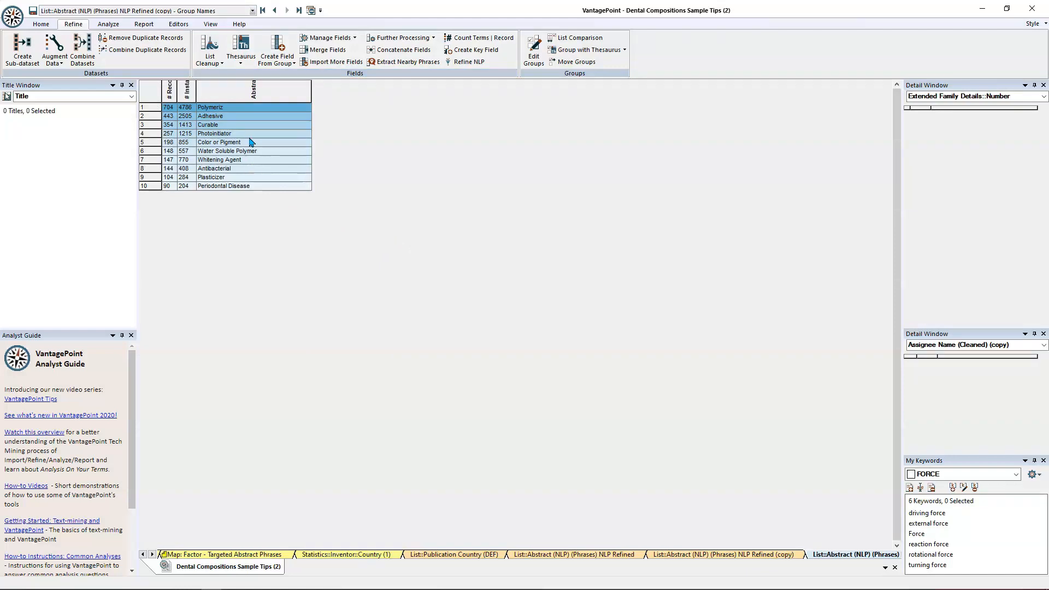
Step: Create a horizontal bar chart of the group names list, and a cluster map from the same list
{"action": "left_click", "coordinate": [144, 24]}
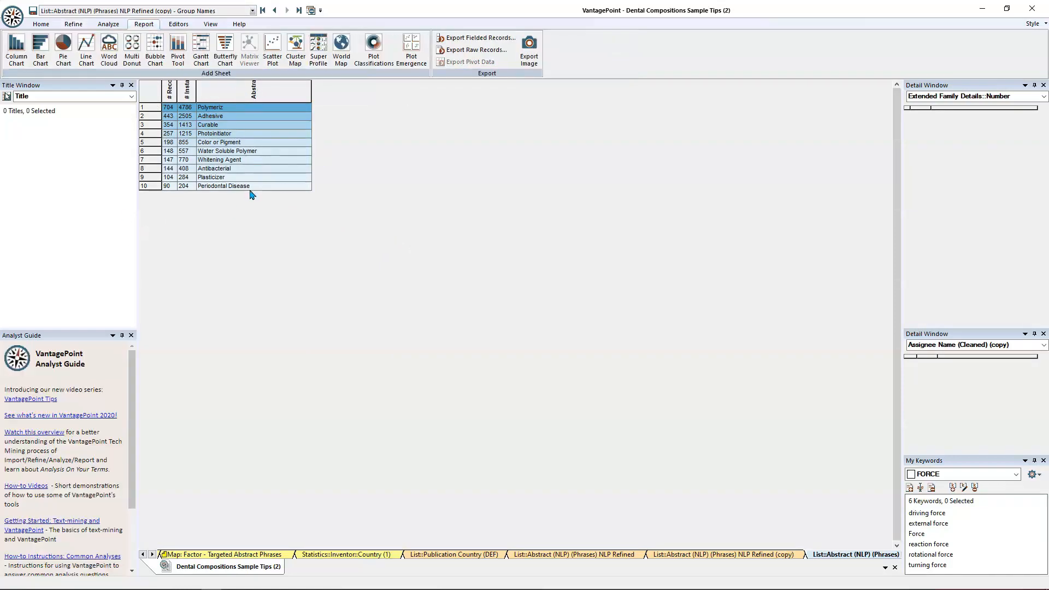
{"action": "left_click", "coordinate": [18, 52]}
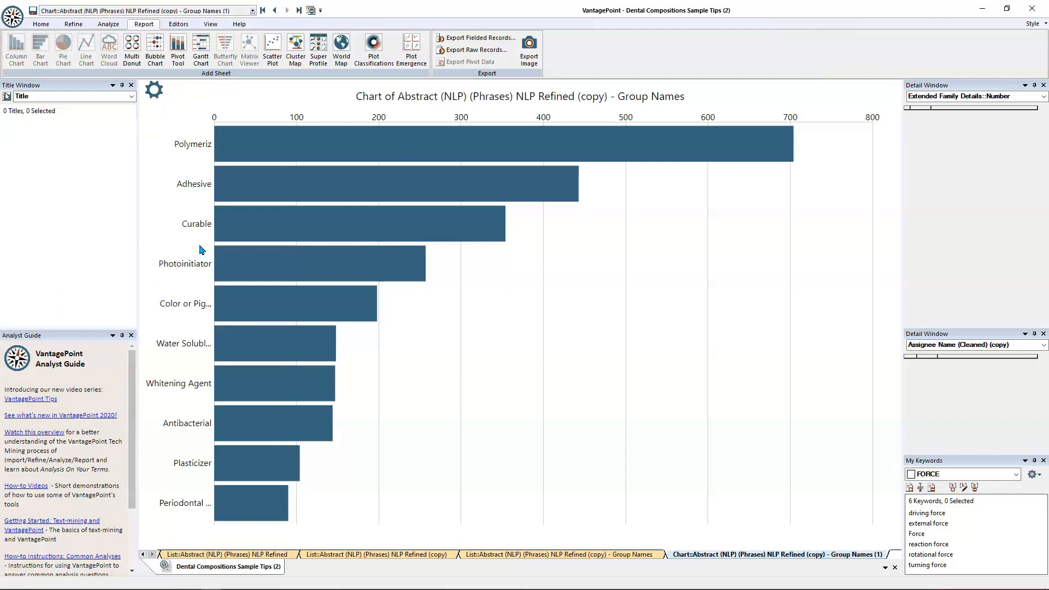
{"action": "left_click", "coordinate": [275, 11]}
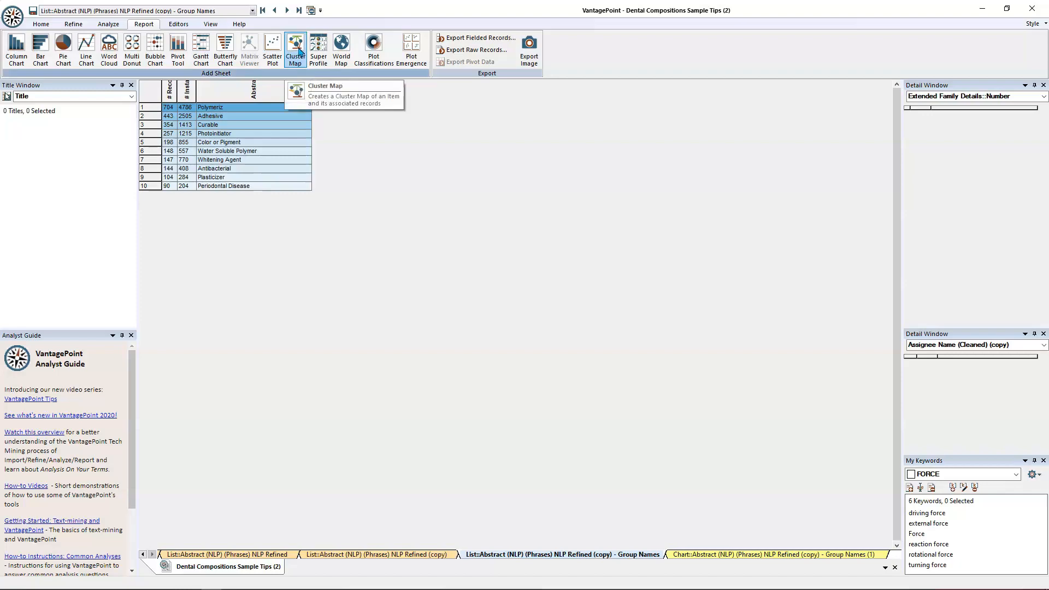
{"action": "left_click", "coordinate": [296, 54]}
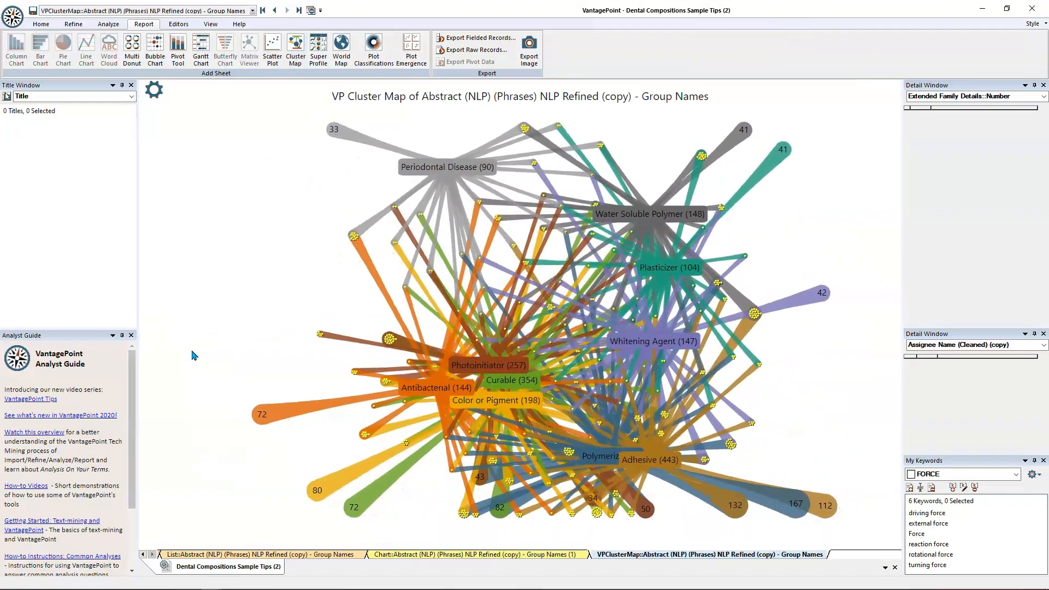
Step: Set the cluster map's minimum label node range to 704, and lower it to 443 to include the Adhesive group
{"action": "left_click", "coordinate": [153, 89]}
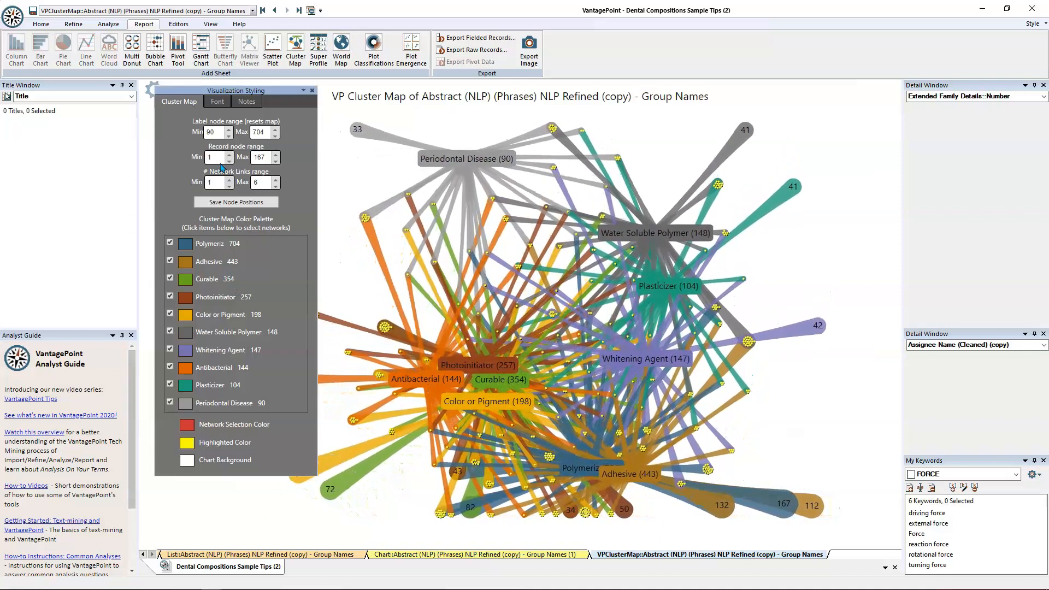
{"action": "type", "text": "704"}
{"action": "key", "text": "Return"}
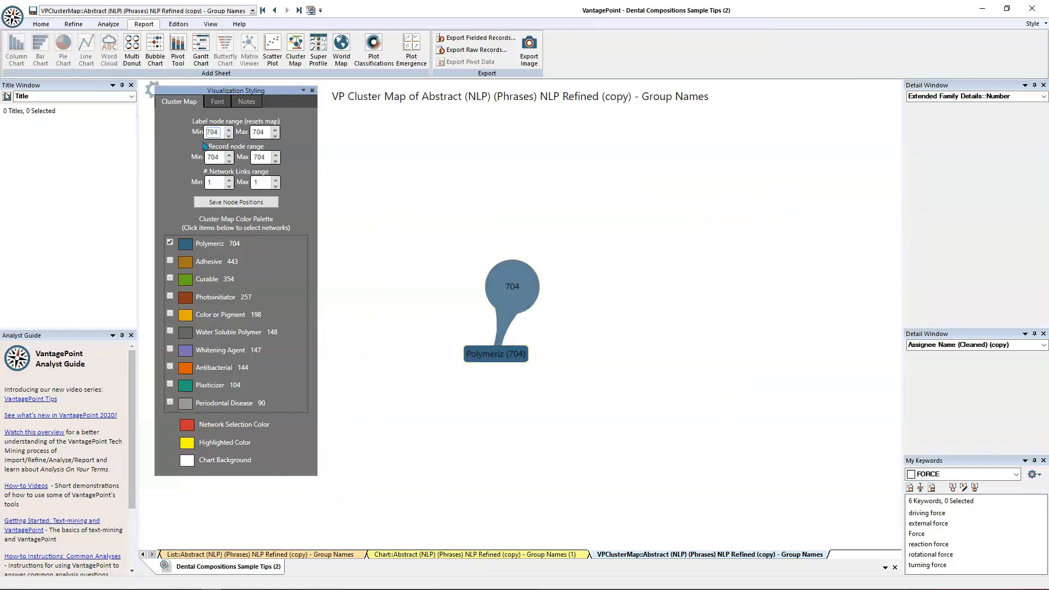
{"action": "left_click", "coordinate": [228, 135]}
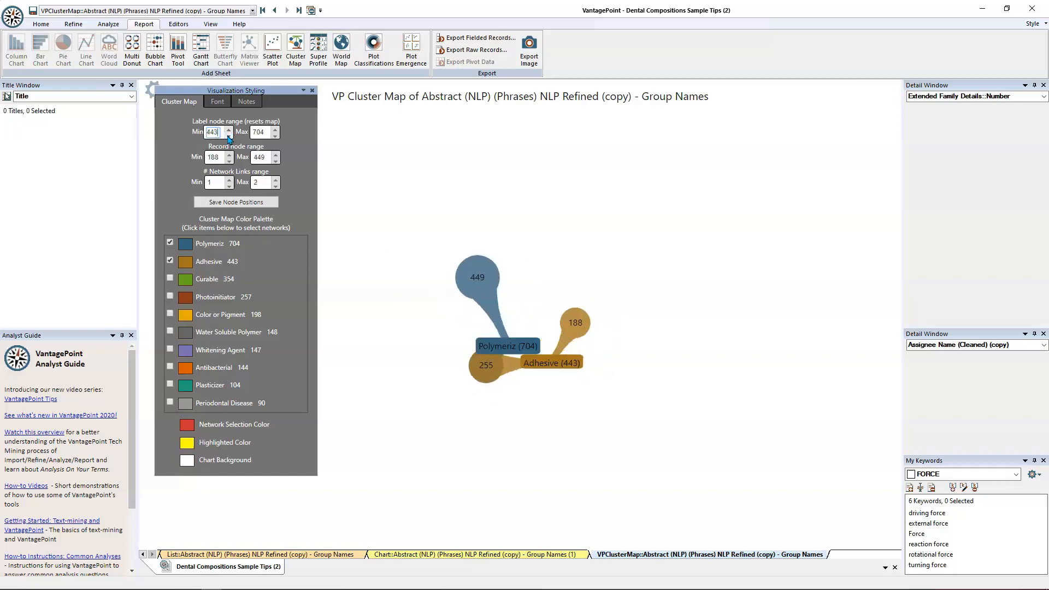
Step: Select the record node shared by Polymeriz and Adhesive, and add the Water Soluble Polymer group to the cluster map
{"action": "left_click", "coordinate": [484, 364]}
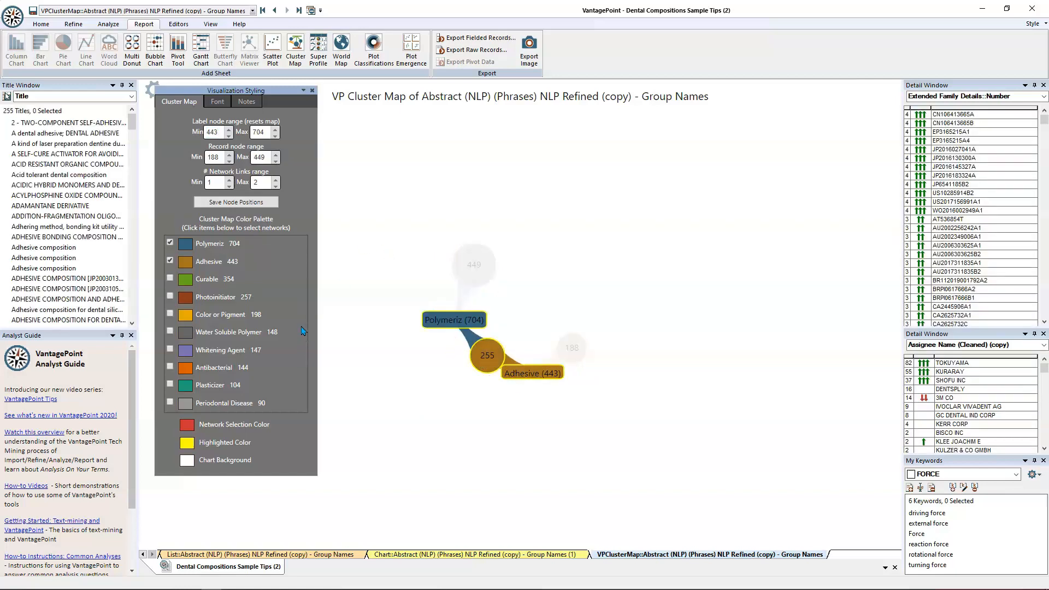
{"action": "left_click", "coordinate": [170, 333]}
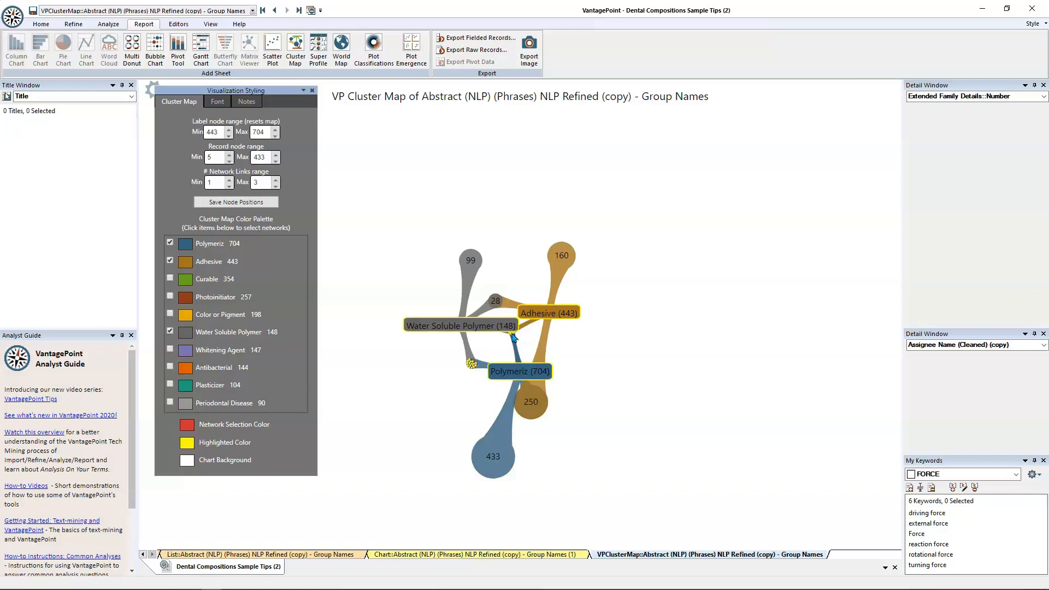
{"action": "mouse_move", "coordinate": [514, 337]}
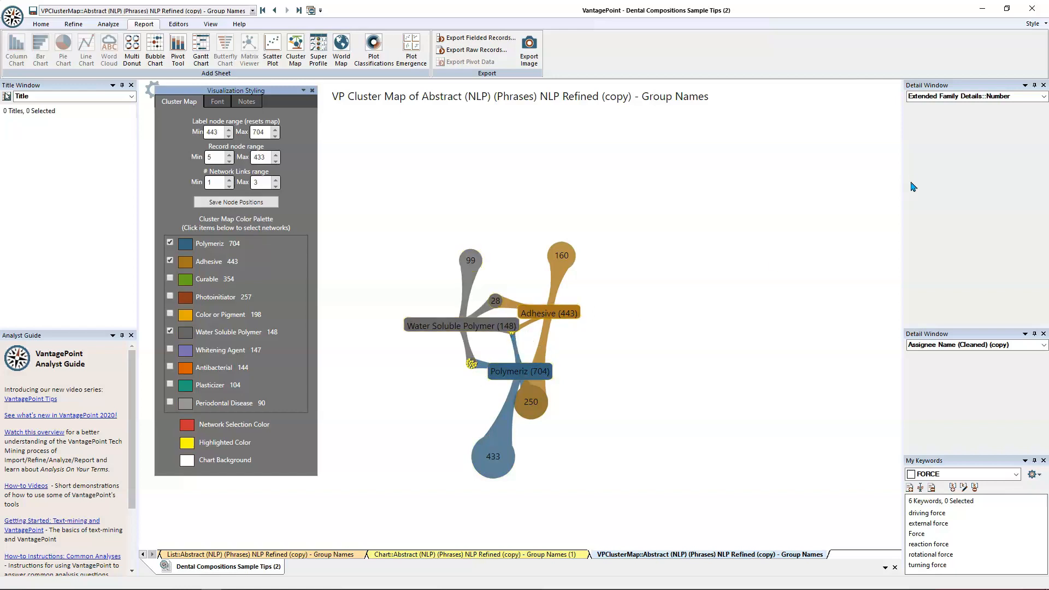